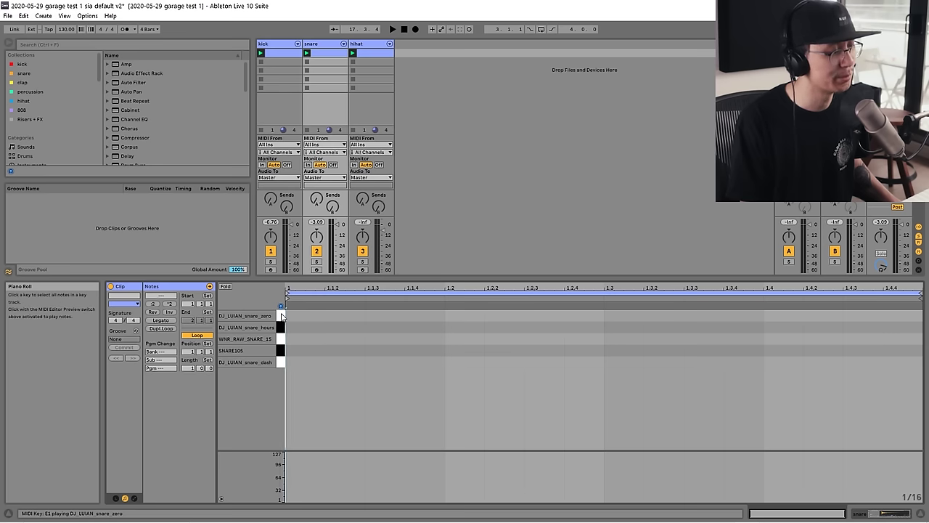
Open the hihat clip and audition the HIHAT166(CLSD) and HIHAT10(OPEN) sounds.
left_click(378, 54)
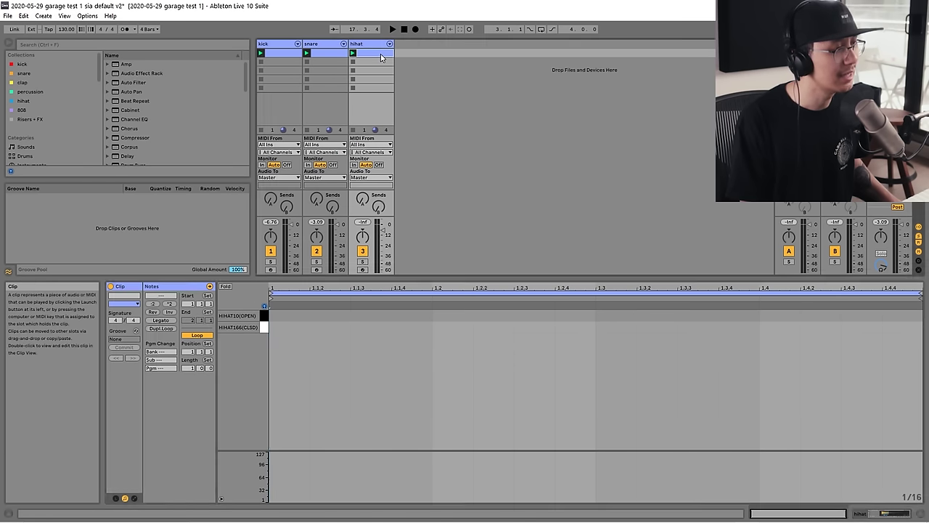
left_click(265, 331)
left_click(267, 317)
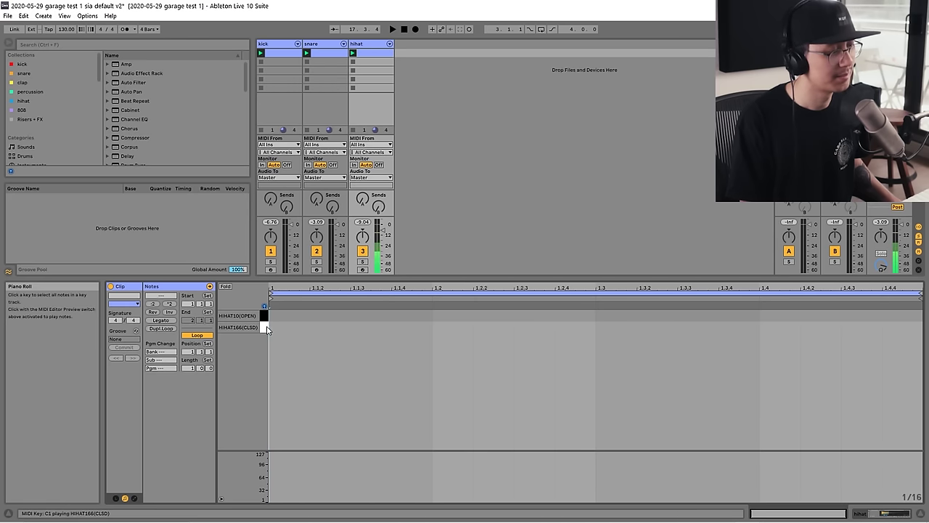
left_click(267, 319)
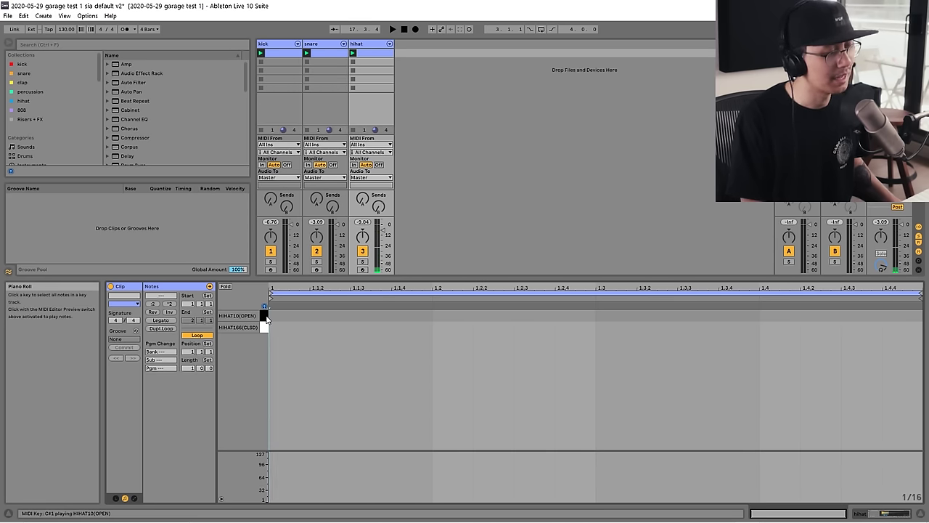
In the kick clip, widen the grid to quarter notes, draw WNR_RAW_KICK_05 notes on all four beats, and play it.
left_click(287, 53)
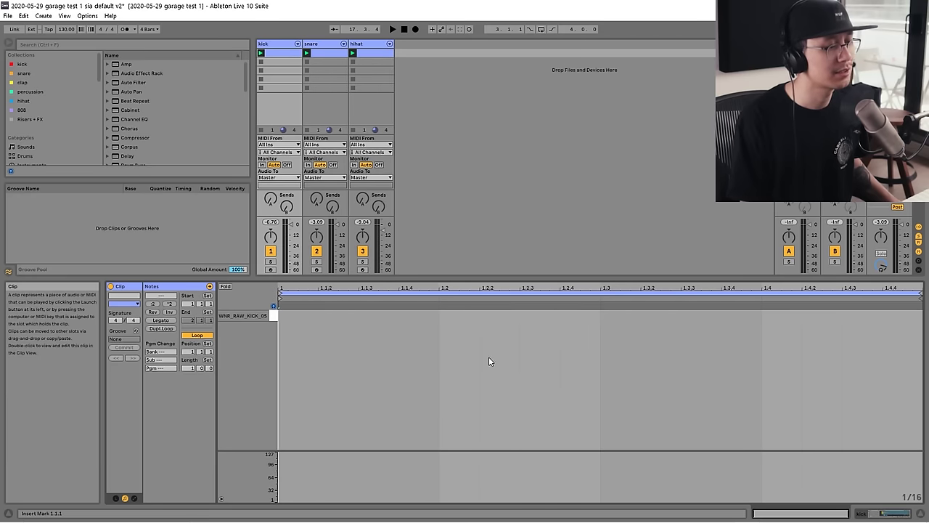
key("ctrl+2")
key("ctrl+2")
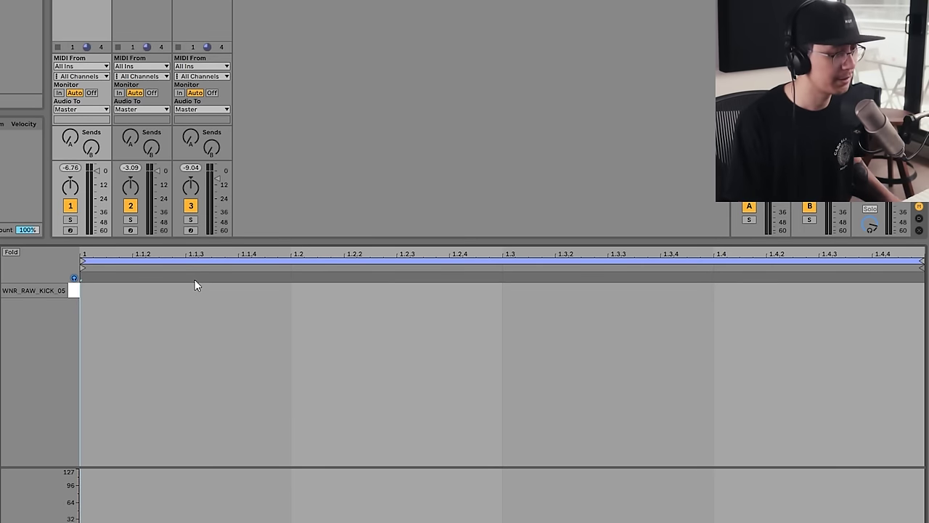
left_click_drag(174, 285, 747, 291)
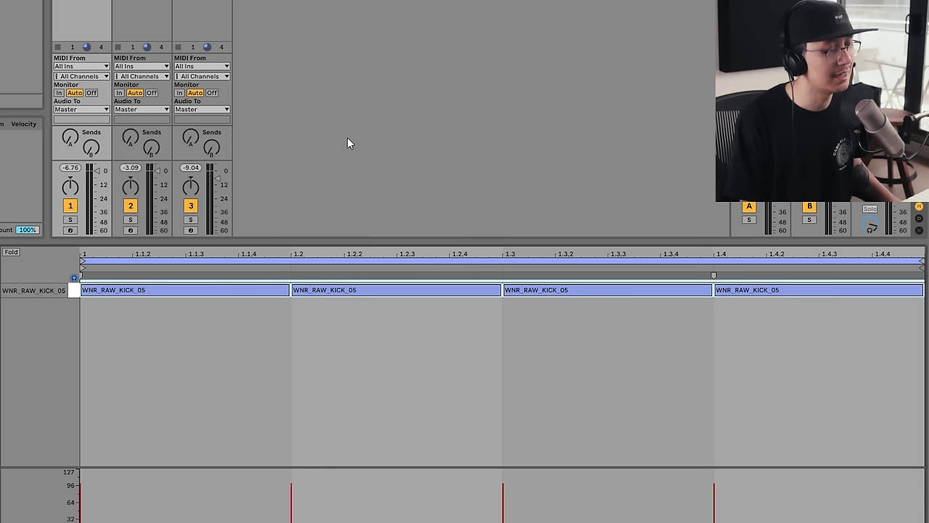
key("space")
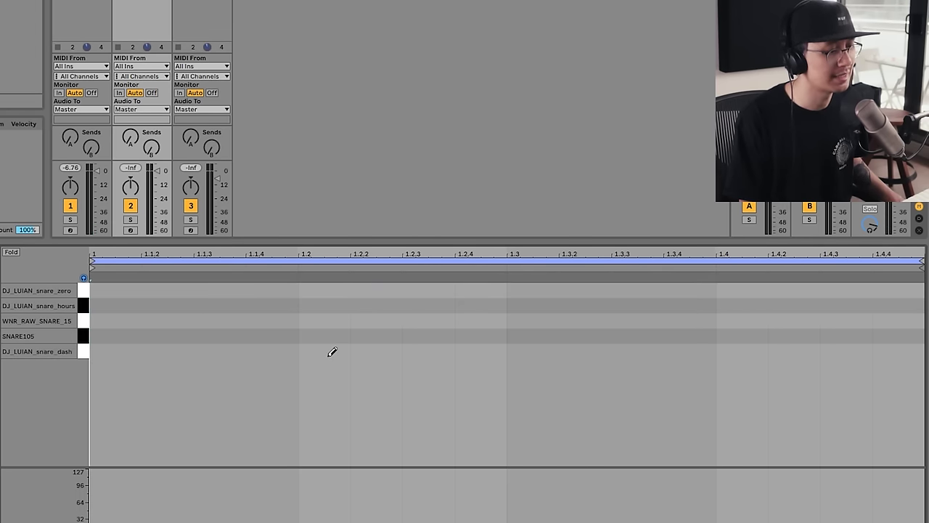
Add DJ_LUIAN_snare_dash notes at 1.2 and 1.4 in the snare clip and play the beat.
left_click(330, 351)
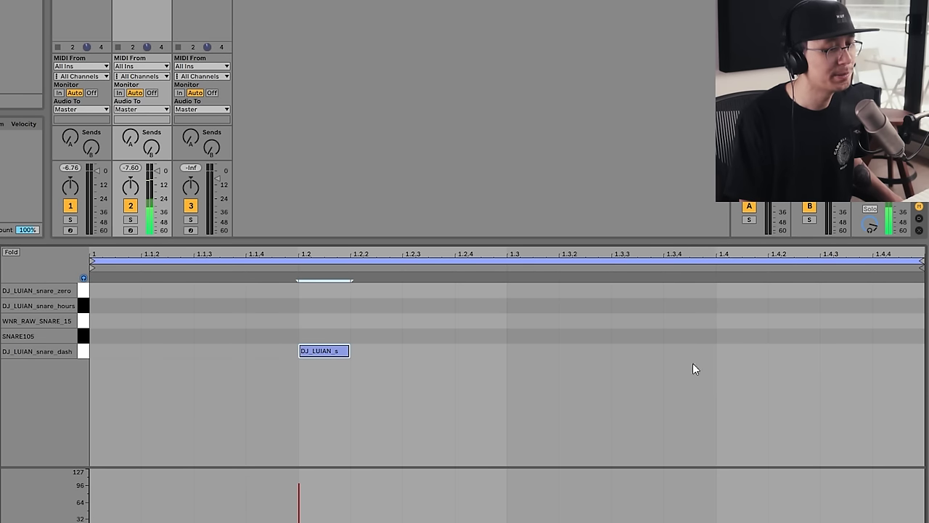
left_click(730, 350)
key("space")
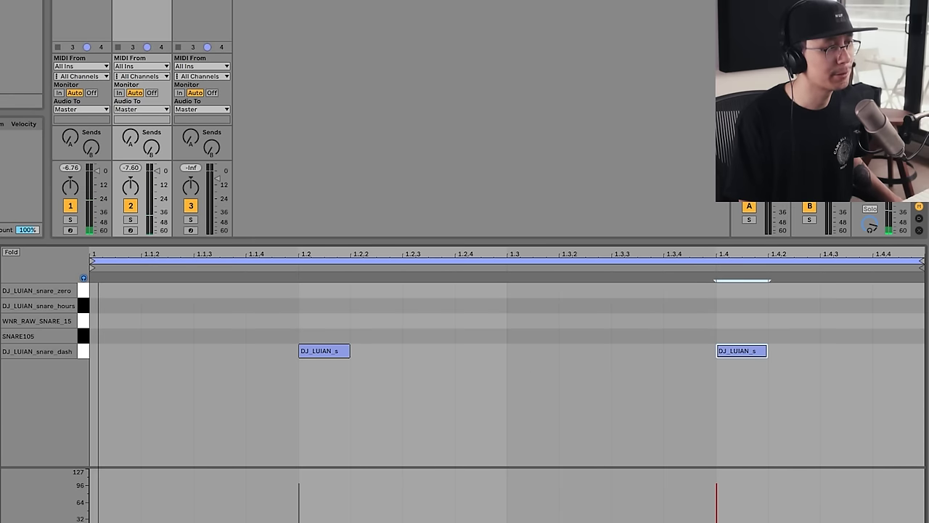
Remove the kick notes at 1.2 and 1.4 from the kick clip and toggle playback.
left_click(81, 4)
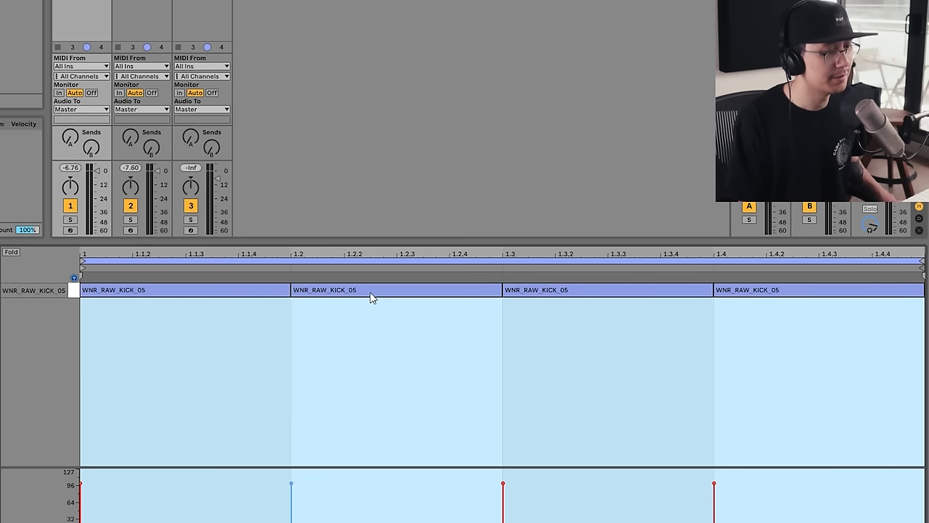
left_click(324, 287)
left_click(749, 287)
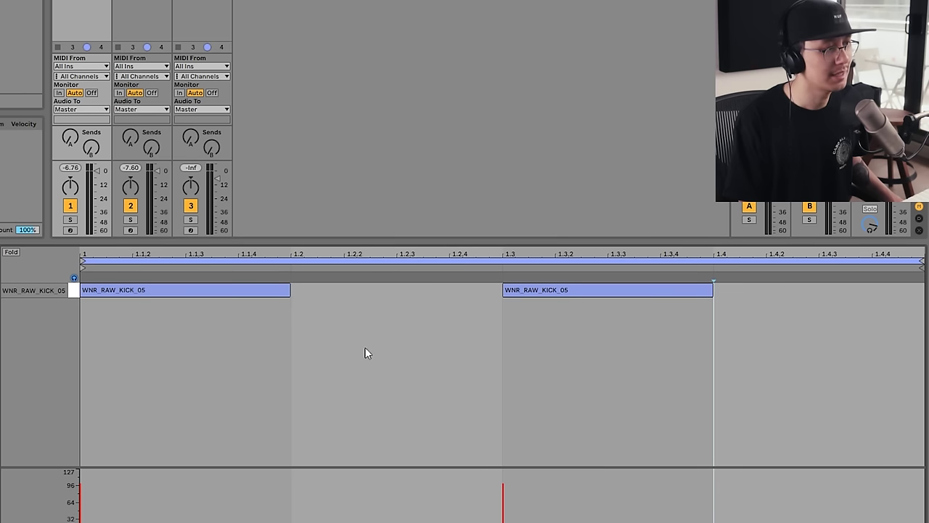
key("space")
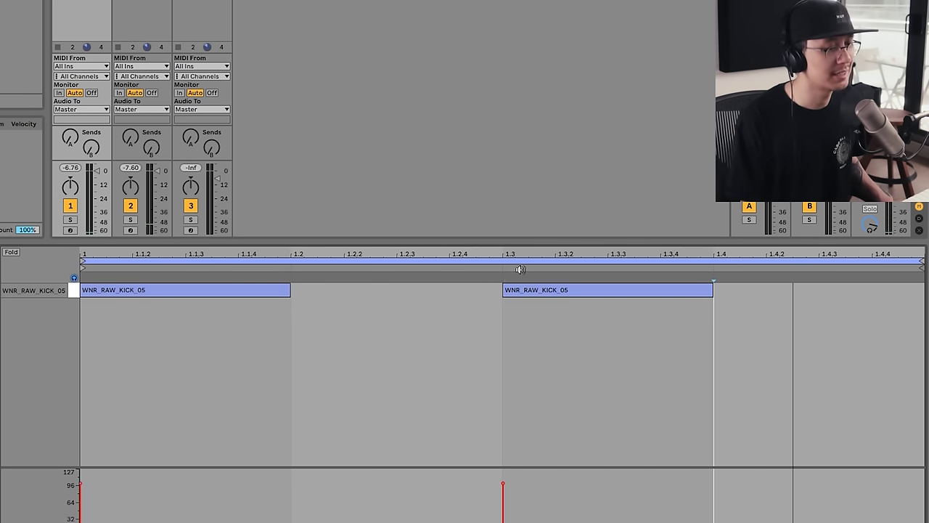
Shift the kick note at 1.3 off the beat into the second half of beat 3 and toggle playback.
left_click(532, 289)
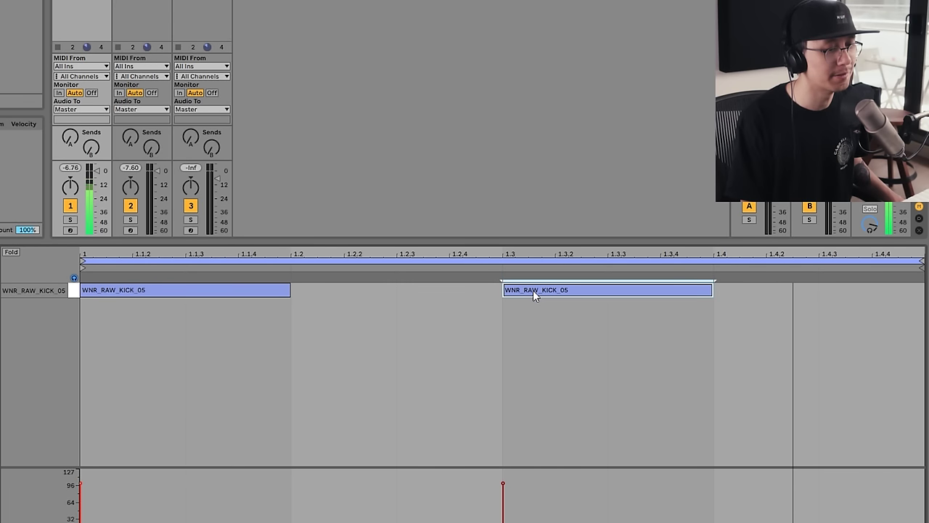
left_click_drag(532, 289, 665, 290)
key("space")
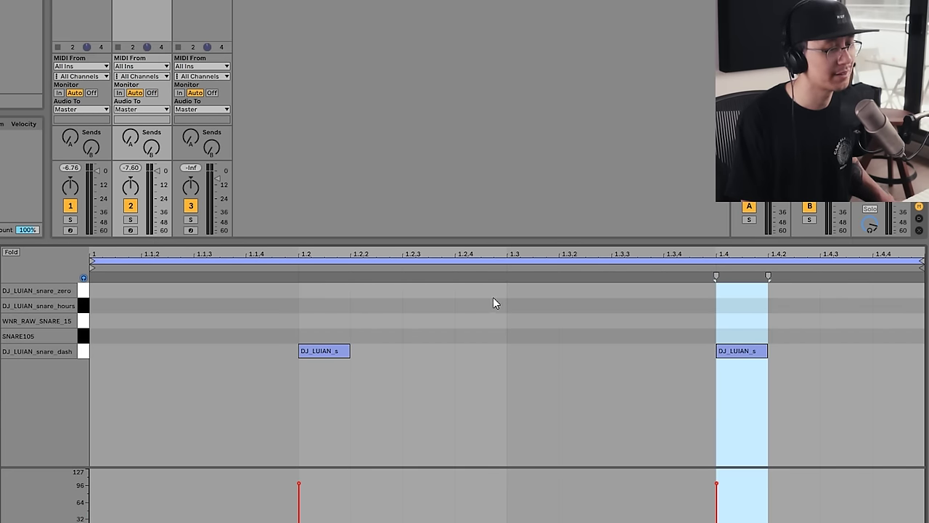
Draw DJ_LUIAN_snare_zero ghost notes at 1.2.4 and 1.3.2 in the snare clip.
key("b")
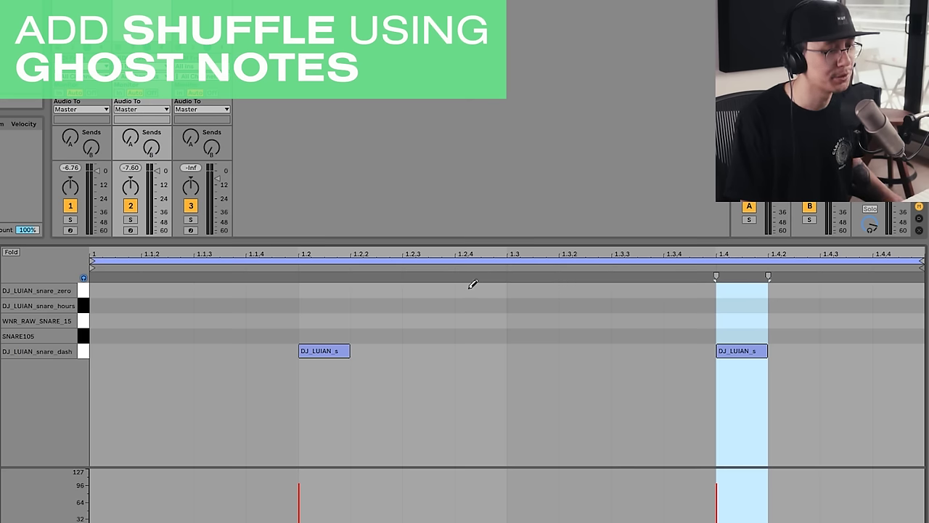
left_click(486, 289)
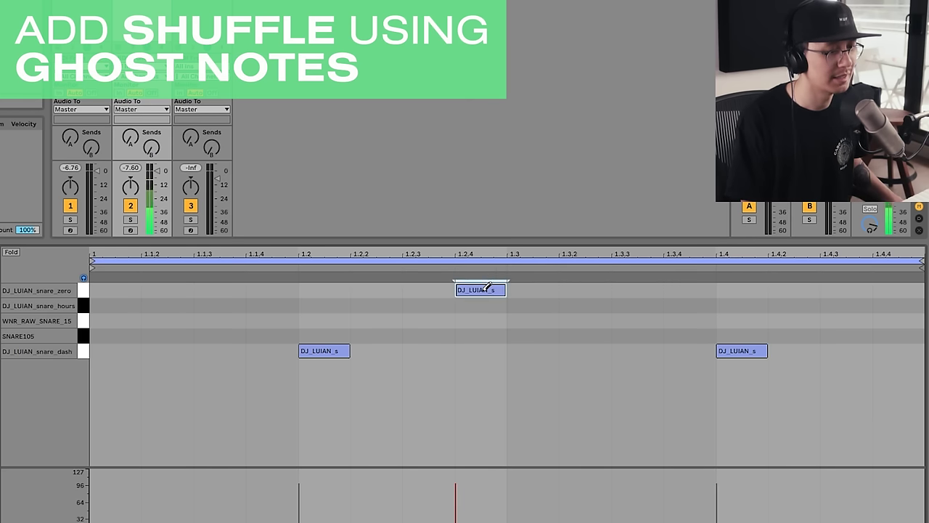
left_click(579, 290)
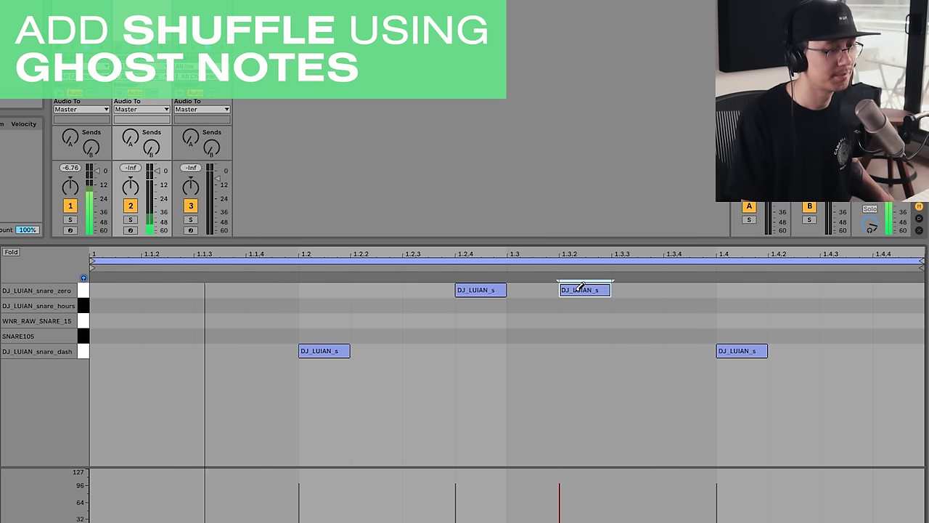
key("b")
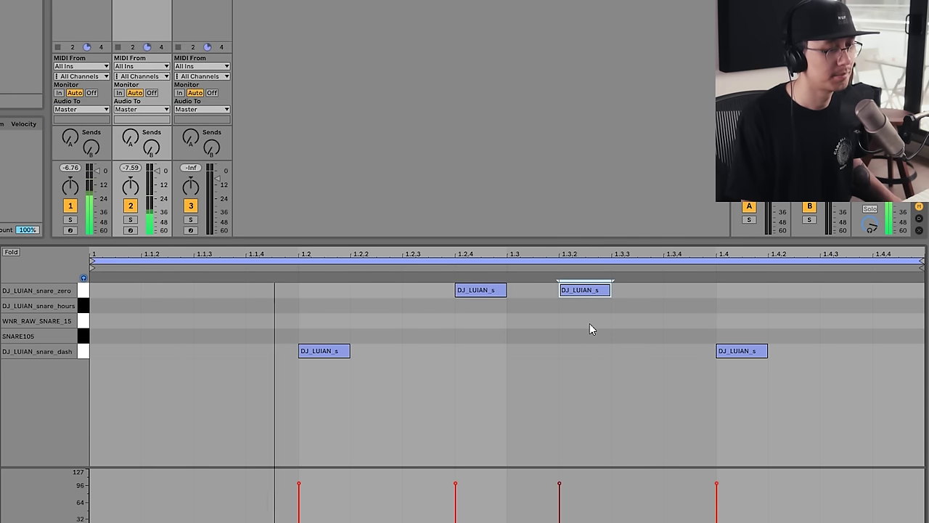
Move both ghost snare notes to the SNARE105 row and shorten them to about half a sixteenth-note grid cell.
left_click_drag(592, 330, 489, 346)
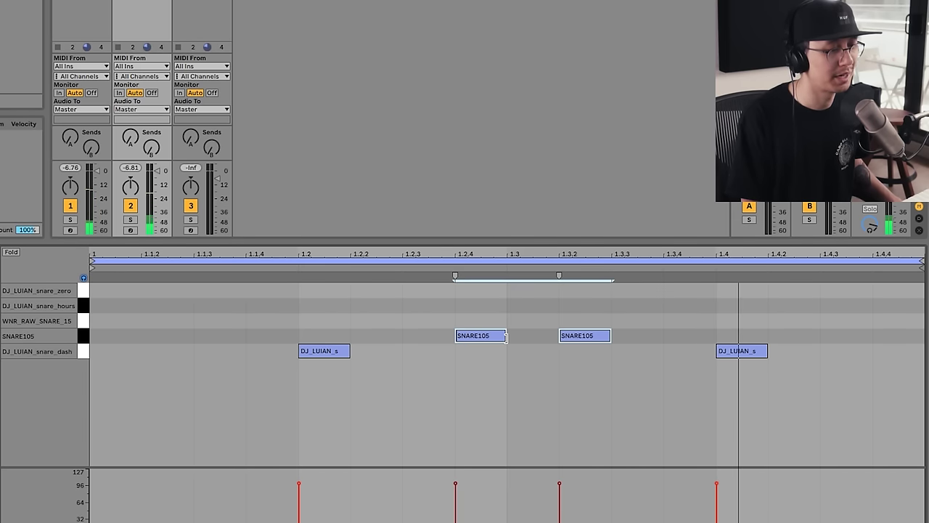
left_click_drag(505, 337, 482, 341)
left_click(506, 370)
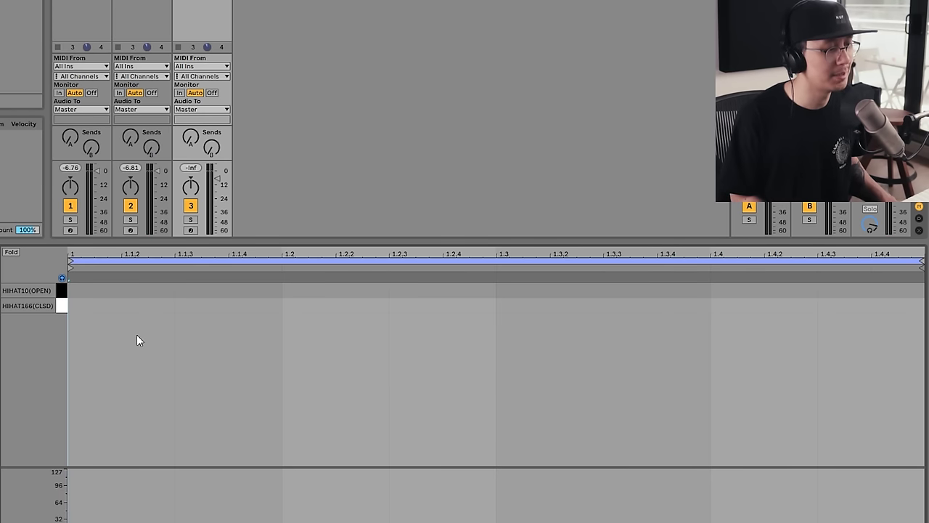
Draw eighth-note hits in the hihat clip: HIHAT166(CLSD) at beat 1 and HIHAT10(OPEN) at 1.1.3.
key("b")
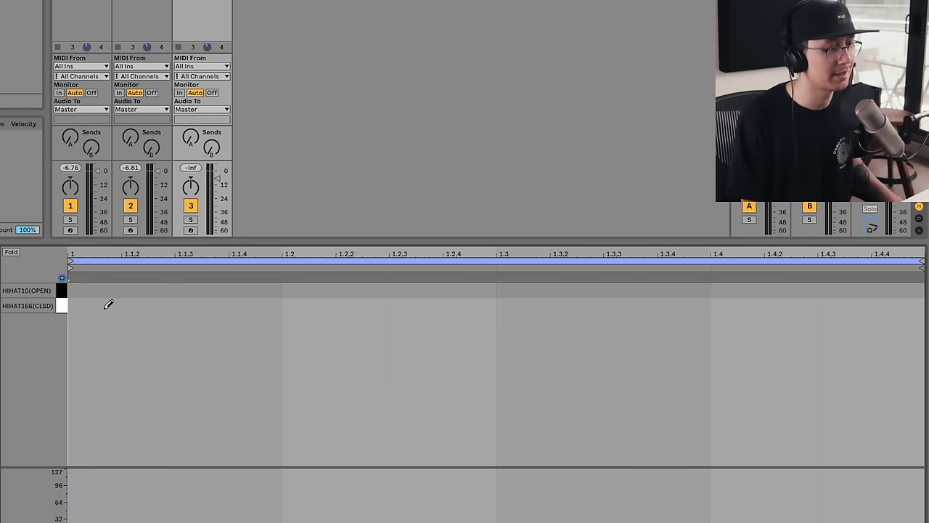
left_click(114, 302)
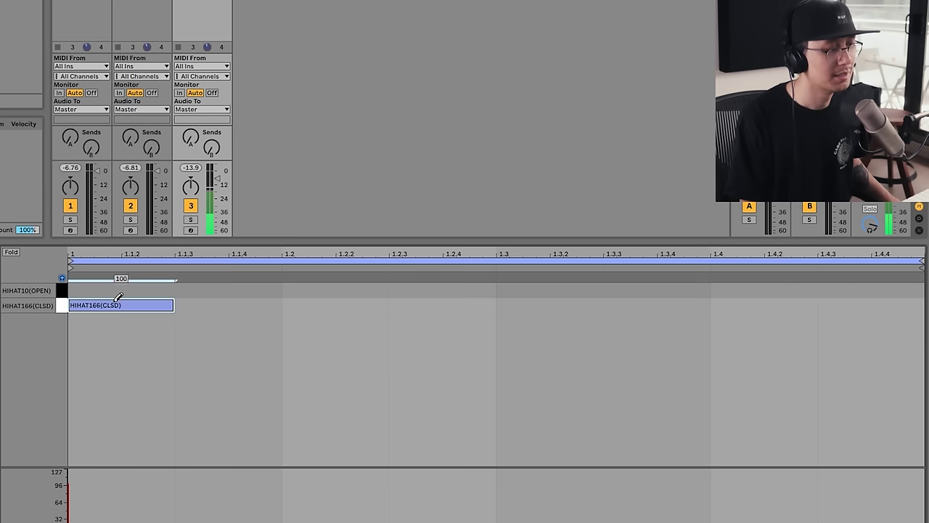
left_click(238, 290)
key("b")
Duplicate the closed and open hi-hat pair until it fills the bar, and briefly solo the hihat track to check it.
left_click_drag(234, 344, 105, 248)
key("ctrl+d")
key("ctrl+d")
key("ctrl+d")
key("ctrl+d")
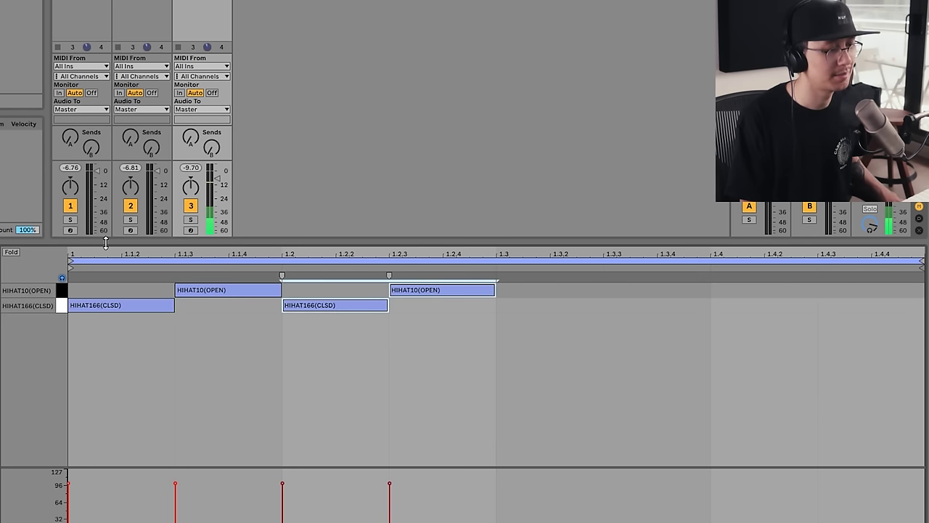
left_click(191, 220)
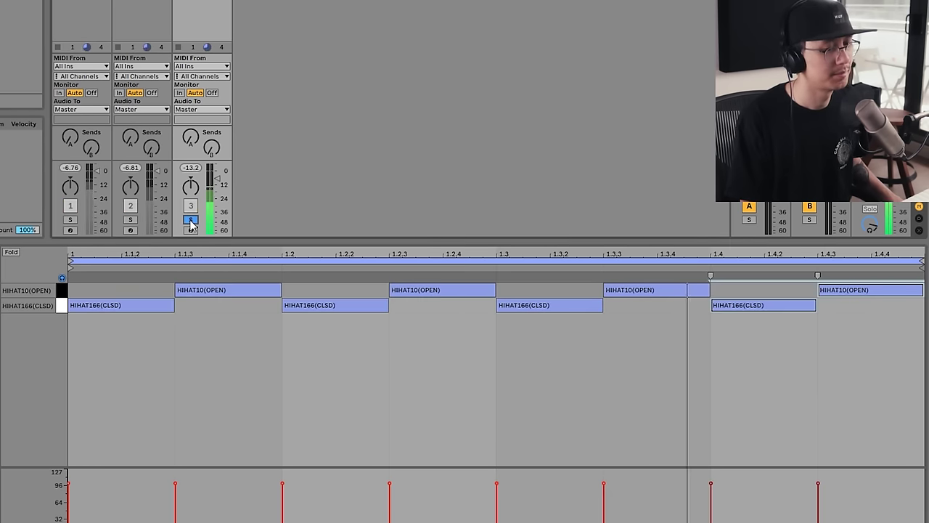
left_click(191, 220)
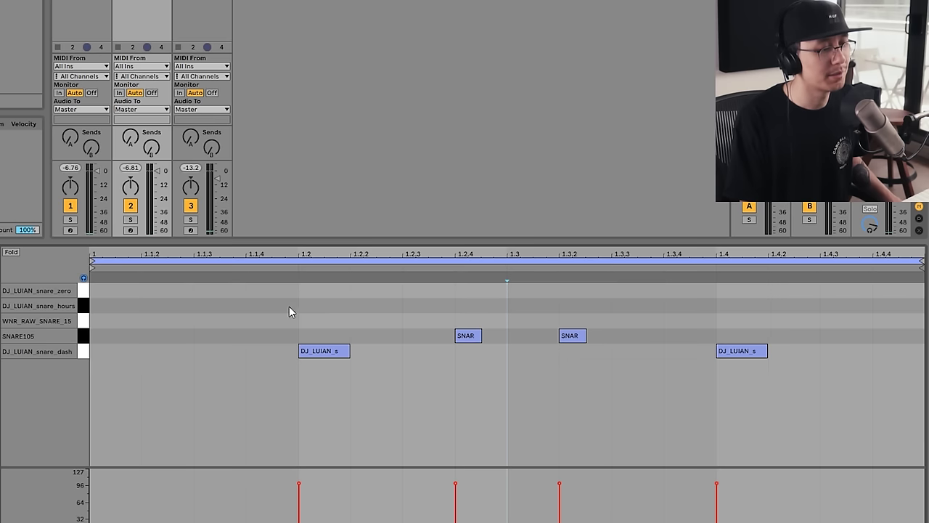
left_click(289, 306)
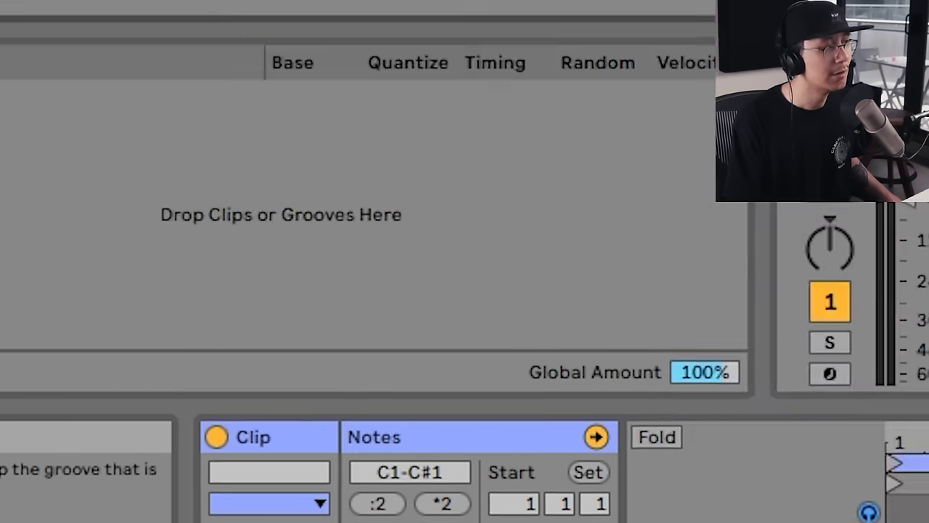
Browse the Swing and Groove folders in the Core Library and look through the Latin Percussion grooves.
left_click(362, 281)
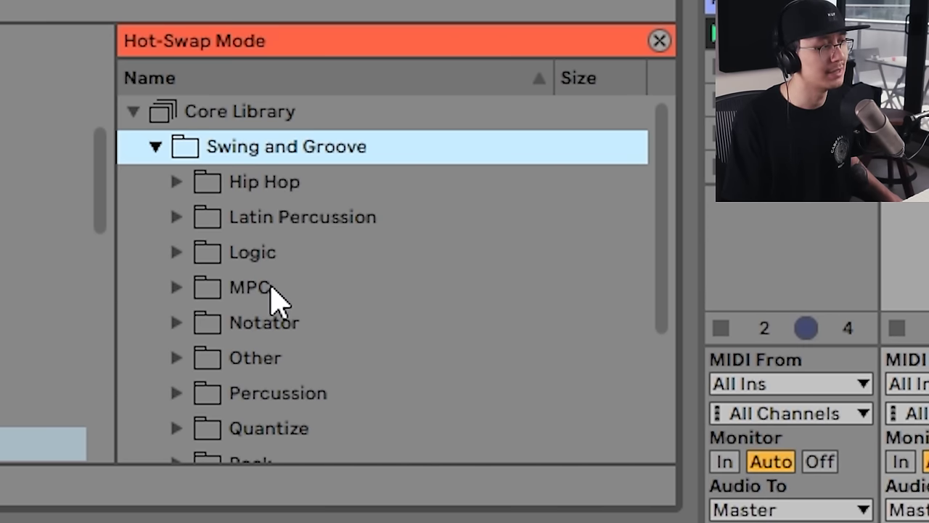
scroll(514, 304, "down", 4)
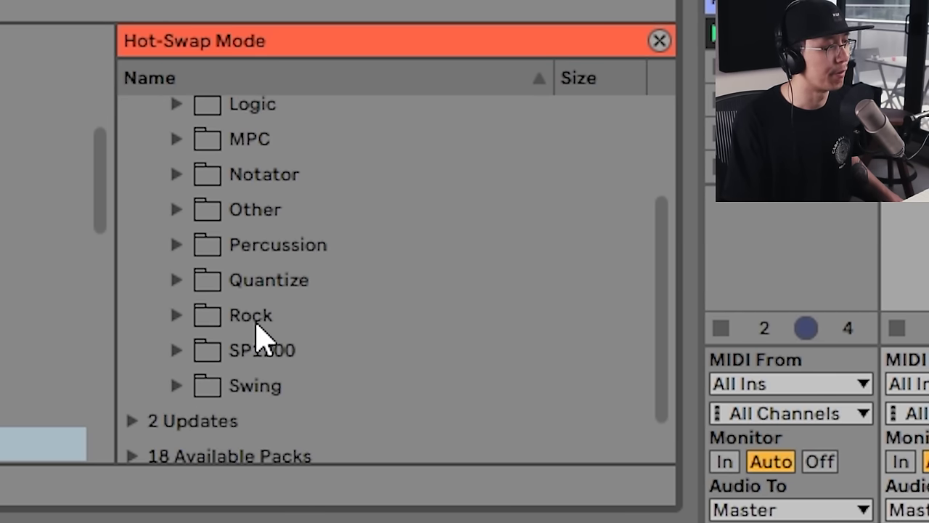
scroll(217, 275, "up", 4)
left_click(177, 217)
left_click(514, 214)
scroll(435, 217, "down", 3)
scroll(407, 247, "up", 3)
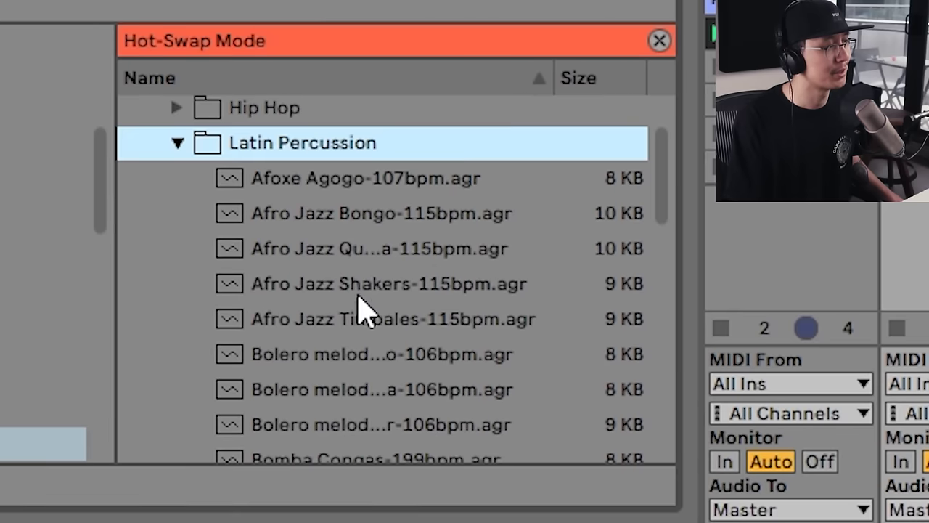
Preview Latin Percussion grooves, including Afro Jazz Shakers-115bpm.agr and several of the 106 bpm Bolero grooves.
left_click(358, 295)
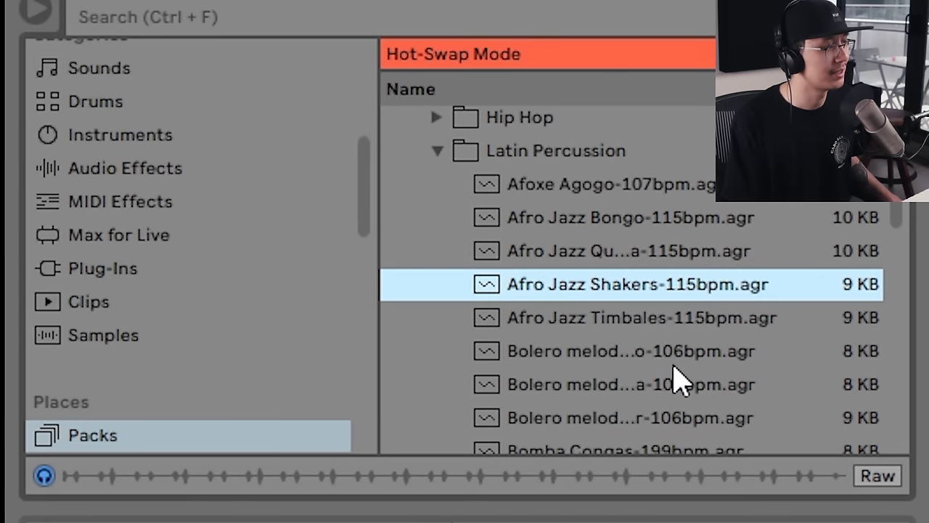
left_click(674, 363)
scroll(684, 339, "down", 3)
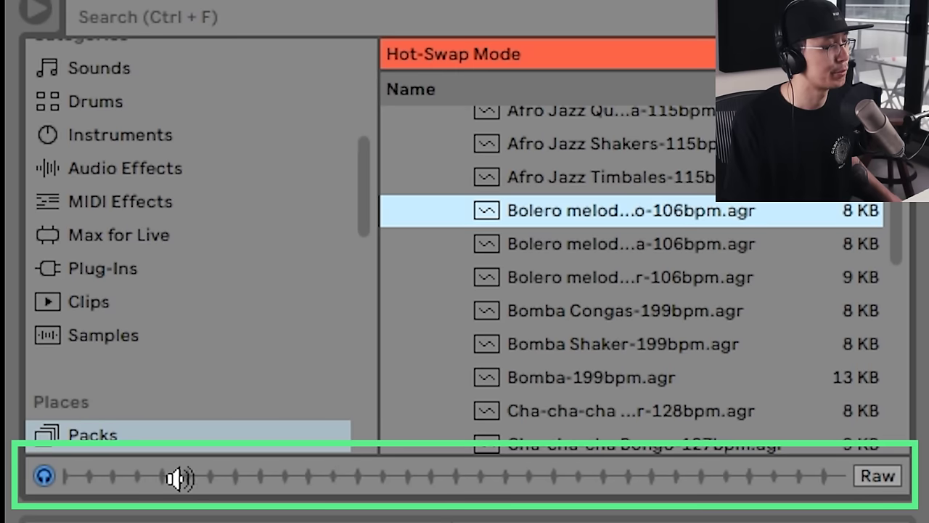
left_click(669, 279)
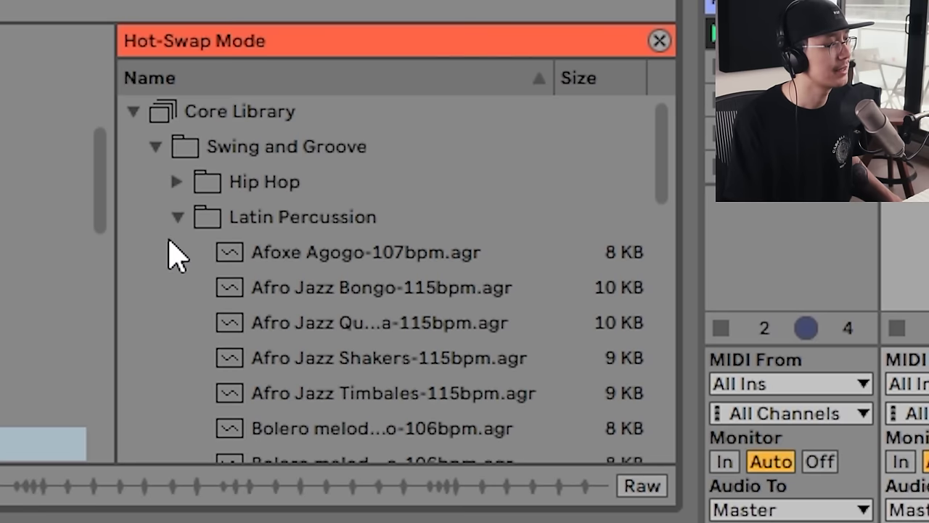
Look through the MPC groove folder in Swing and Groove, comparing the MPC 16 Swing grooves up to 75.
left_click(176, 217)
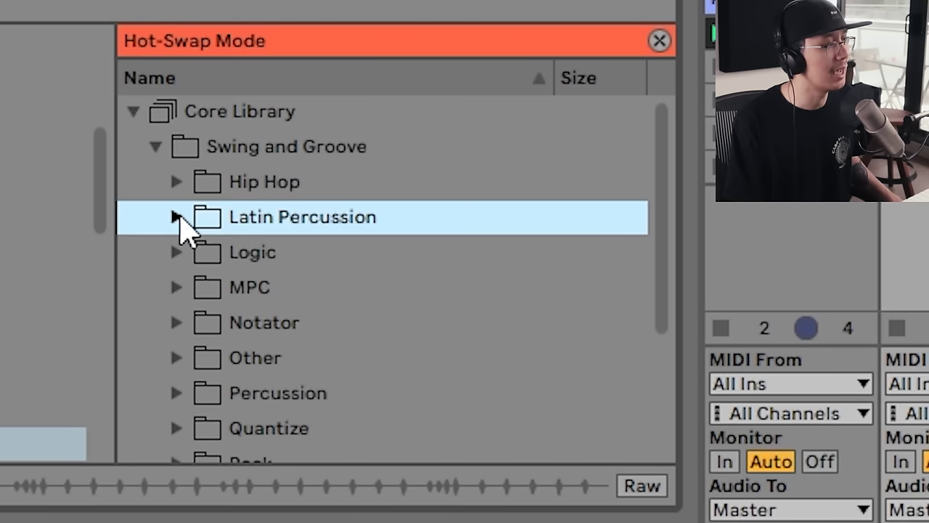
left_click(177, 287)
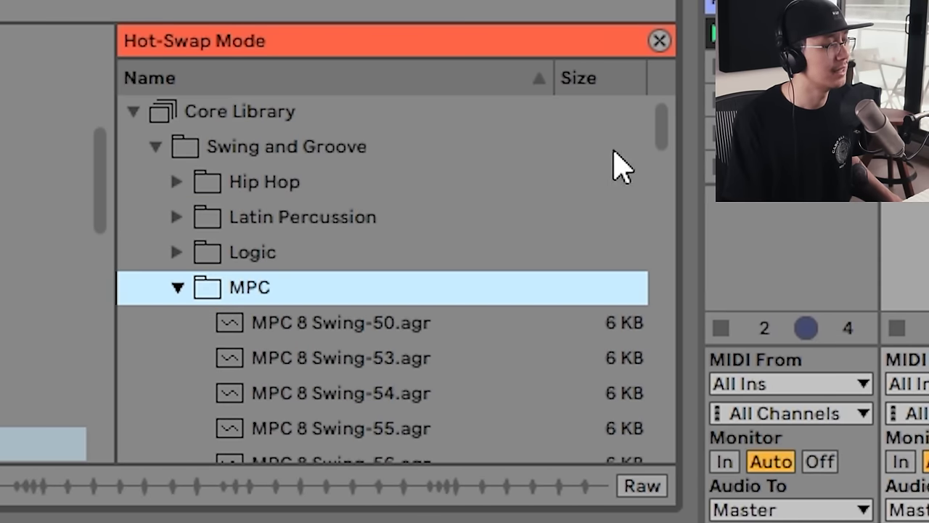
scroll(351, 355, "down", 4)
scroll(351, 356, "down", 10)
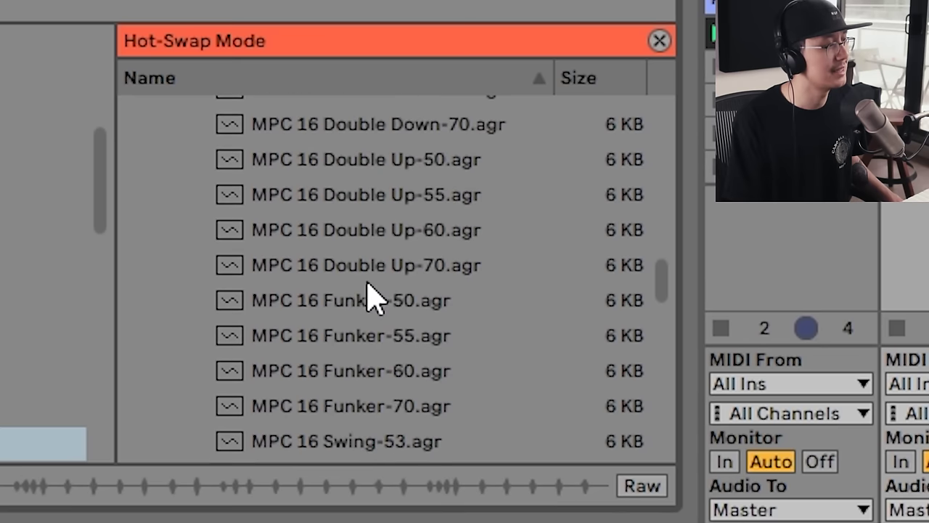
scroll(432, 294, "down", 3)
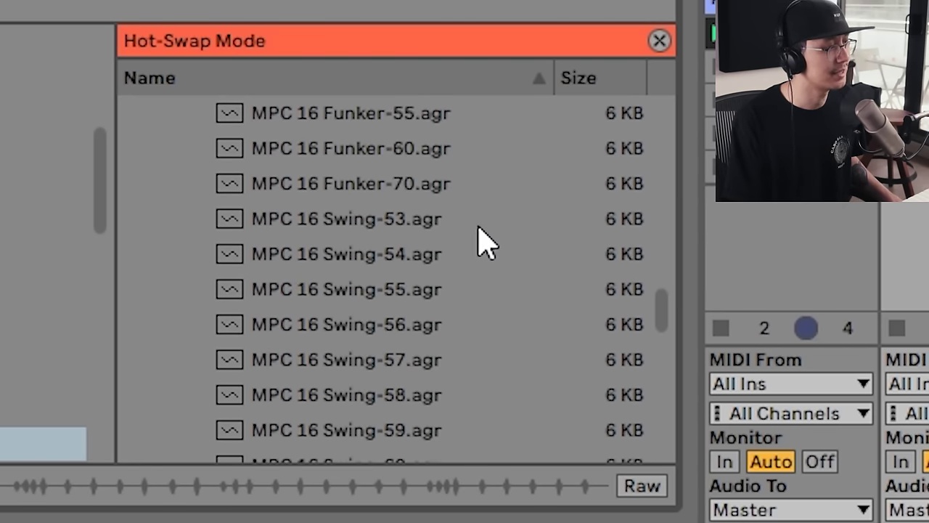
scroll(482, 243, "down", 1)
scroll(482, 243, "down", 4)
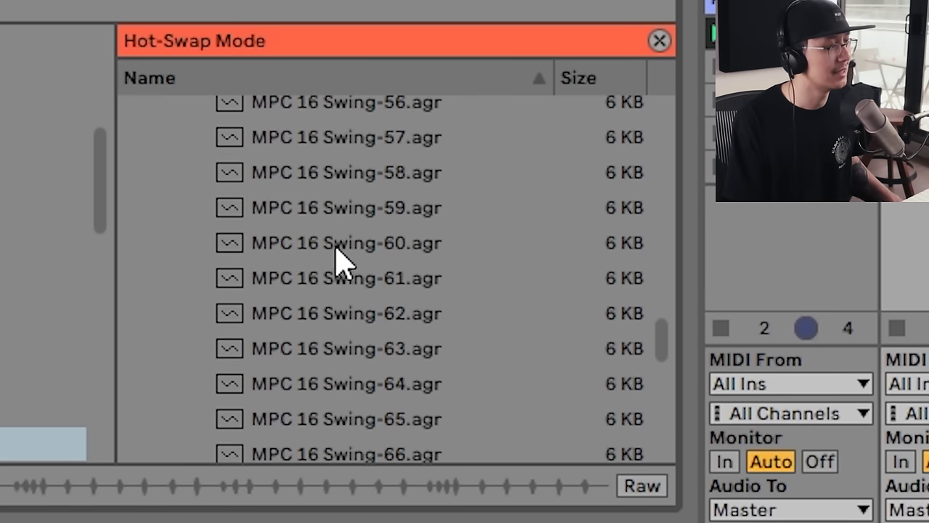
scroll(425, 286, "down", 4)
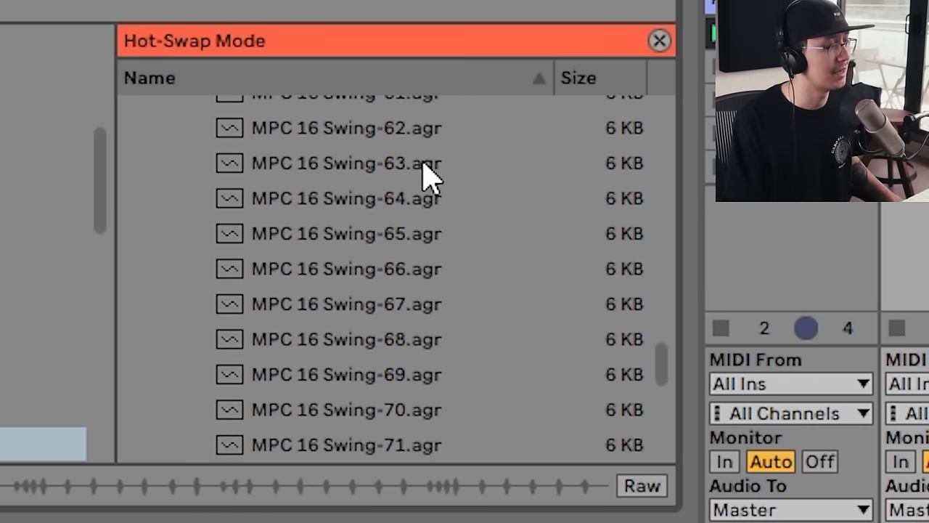
scroll(431, 174, "up", 5)
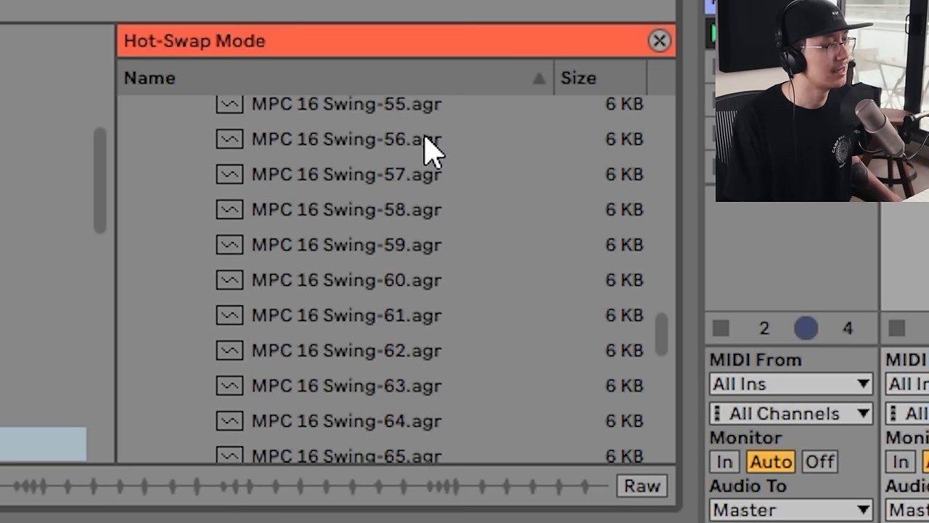
scroll(495, 246, "down", 10)
scroll(492, 277, "up", 4)
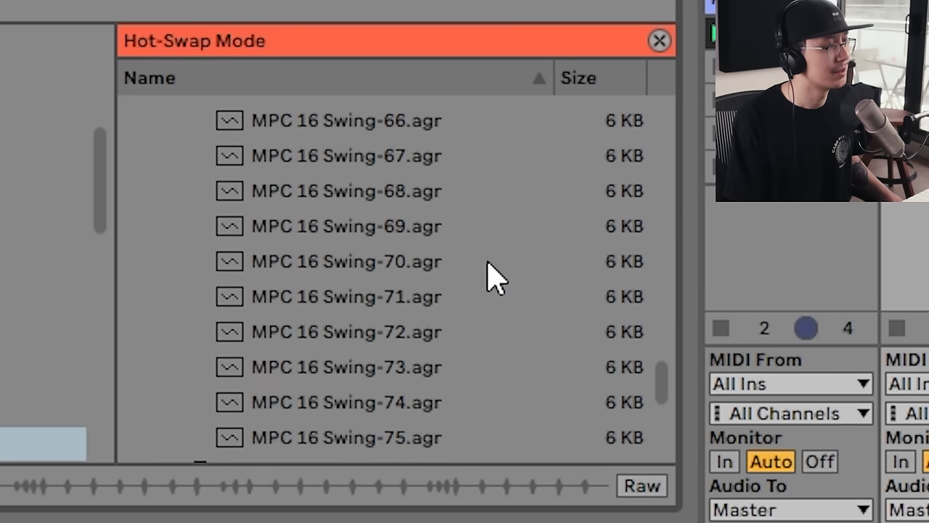
scroll(496, 278, "down", 2)
scroll(493, 282, "up", 1)
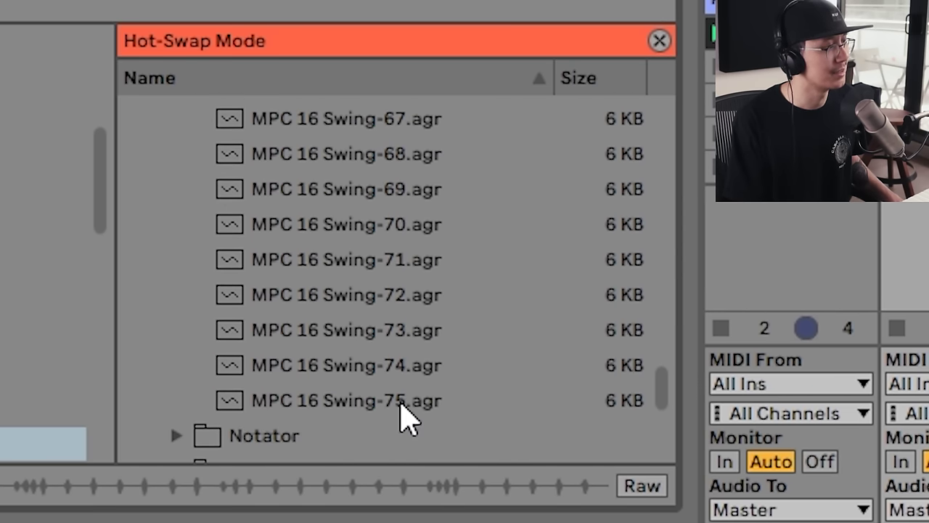
Add the grooves MPC 16 Swing-75, MPC 16 Swing-70 and MPC 16 Swing-65 to the Groove Pool.
left_click_drag(401, 402, 314, 522)
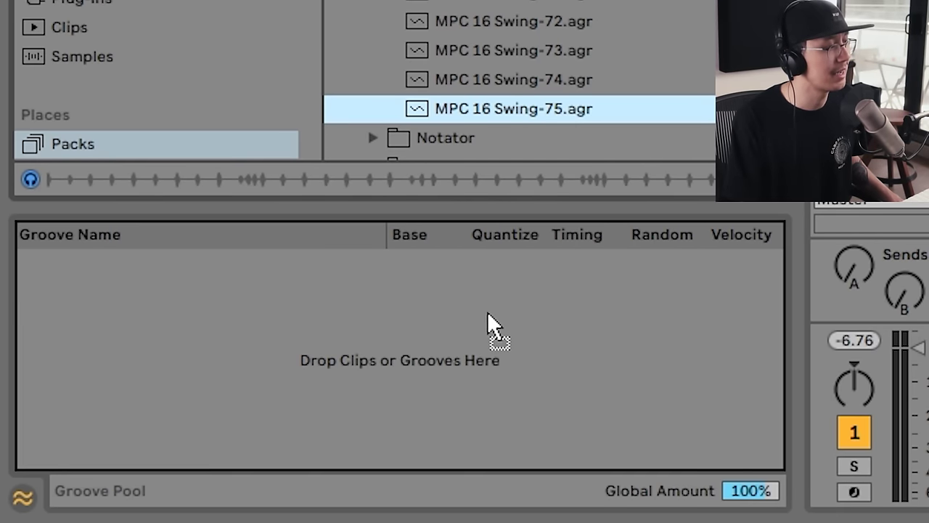
left_click_drag(484, 327, 484, 327)
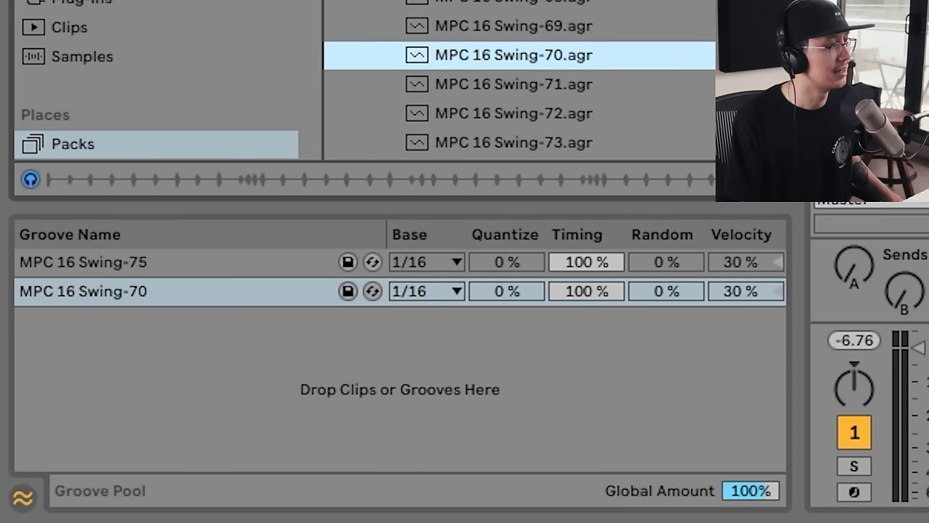
left_click(497, 295)
left_click_drag(498, 305, 501, 377)
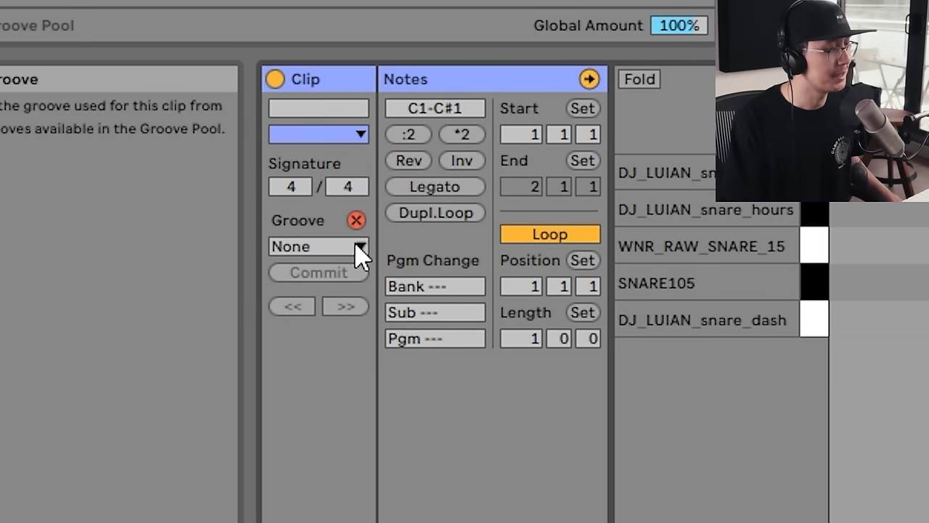
Assign the MPC 16 Swing-75 groove to the snare clip, listen to it, and commit it to the notes.
left_click(360, 251)
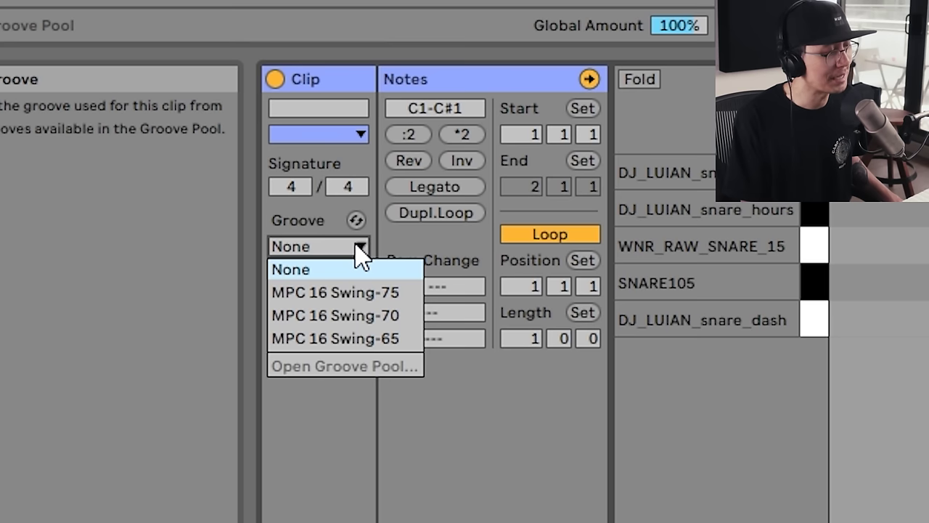
left_click(387, 292)
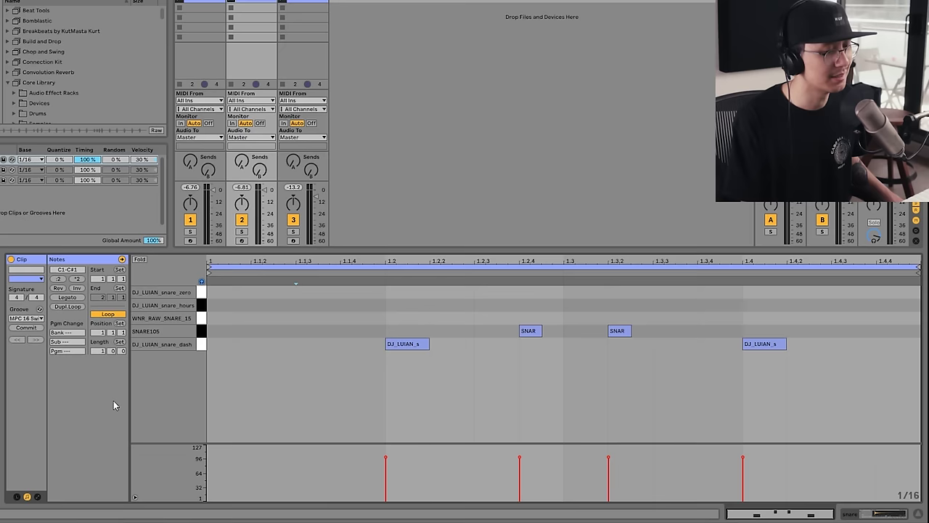
key("space")
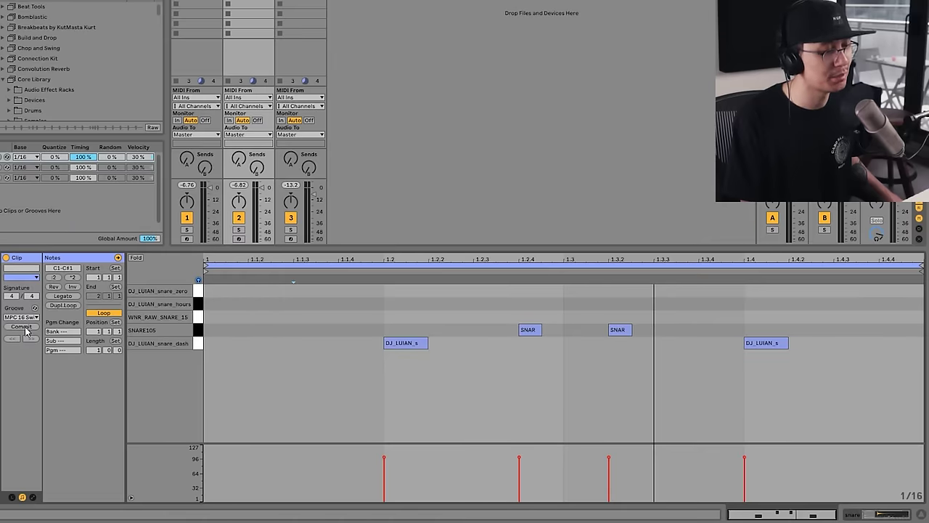
left_click(26, 328)
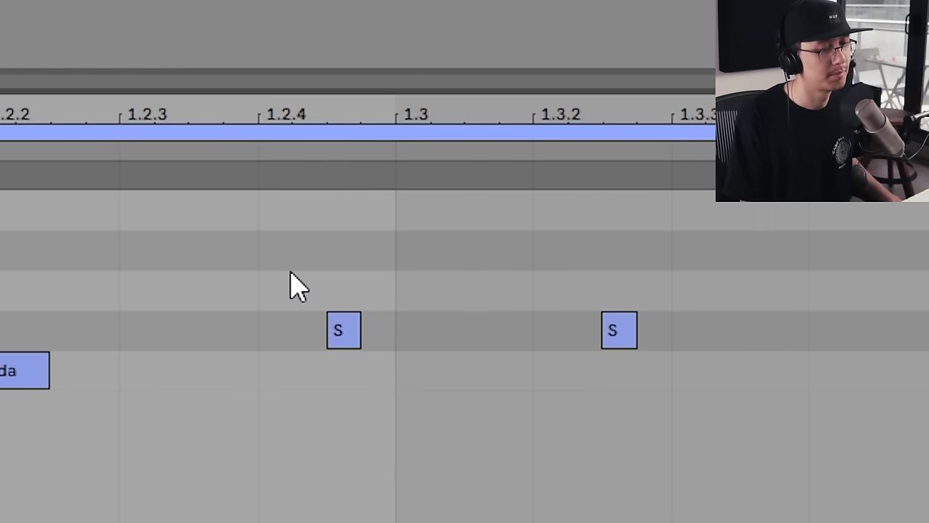
Shorten the two SNARE105 ghost notes in the snare clip and check the beat with playback.
left_click_drag(289, 272, 651, 348)
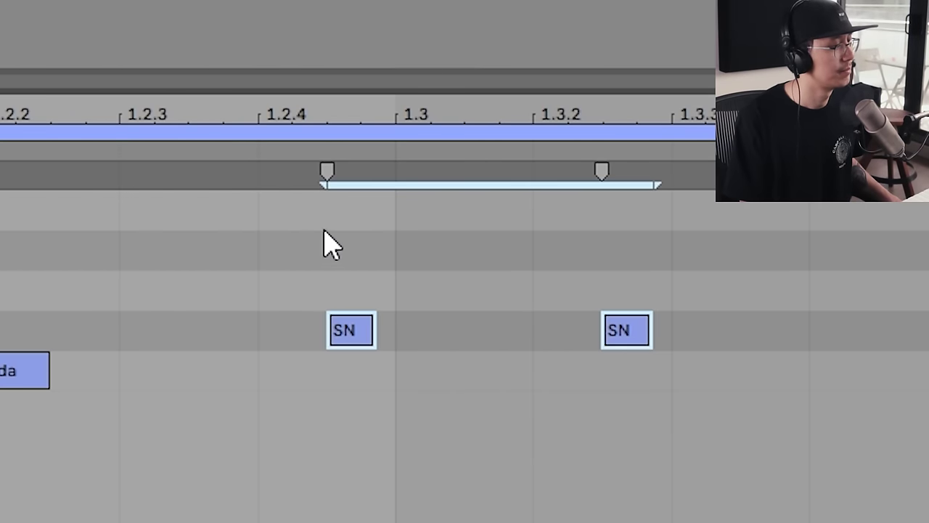
left_click_drag(376, 330, 369, 330)
key("space")
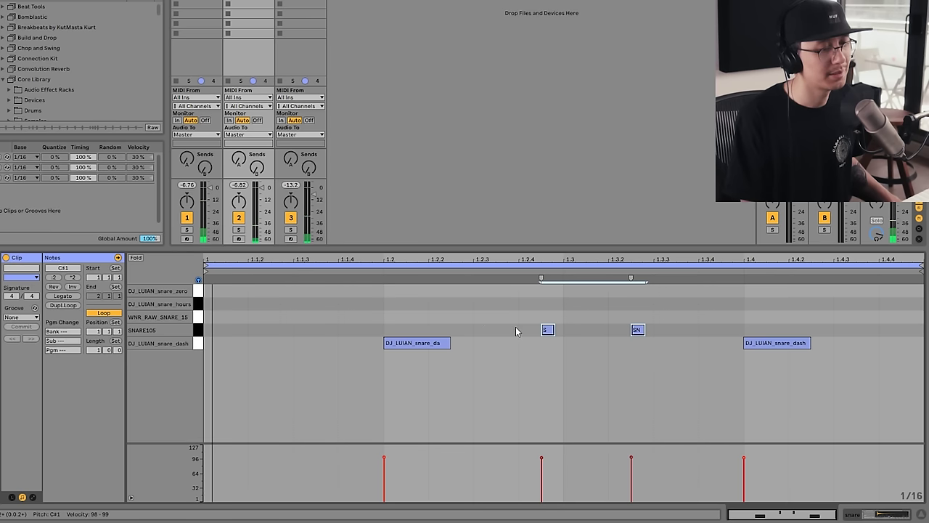
left_click(605, 351)
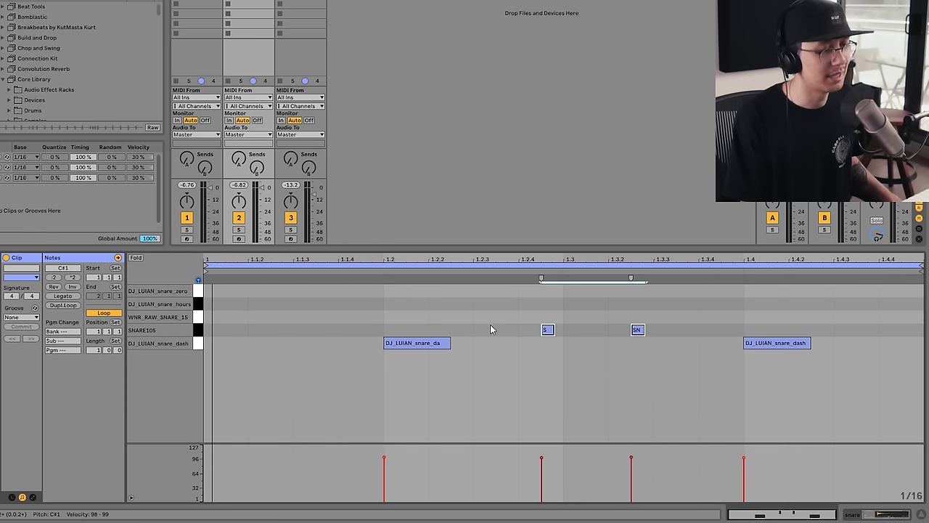
left_click(519, 326)
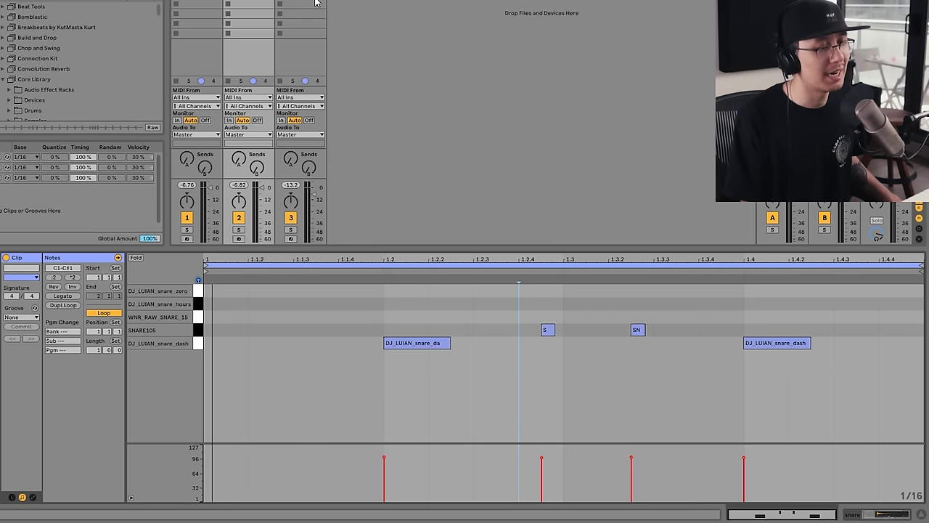
Draw extra HIHAT166(CLSD) hits in the hihat clip on a 1/16 grid at 1.1.2, 1.2.4, 1.3.2 and 1.4.2.
left_click(316, 2)
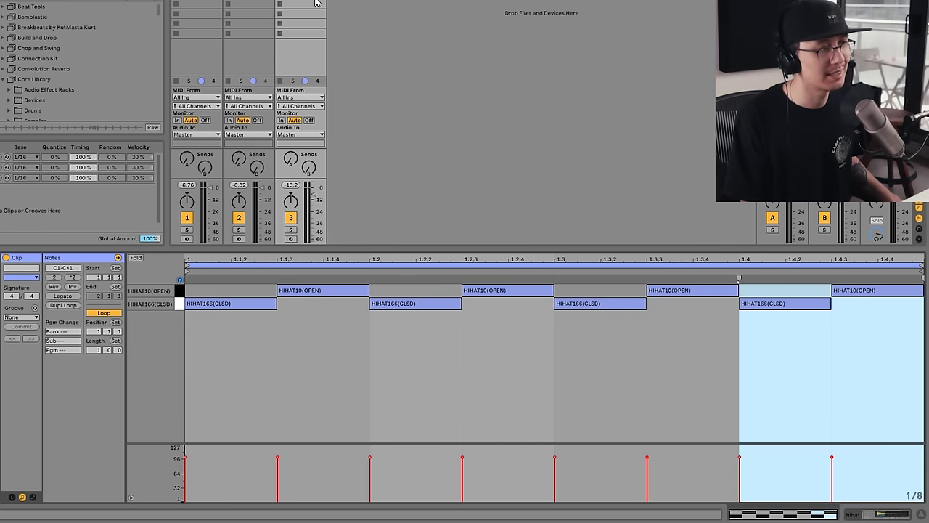
right_click(670, 338)
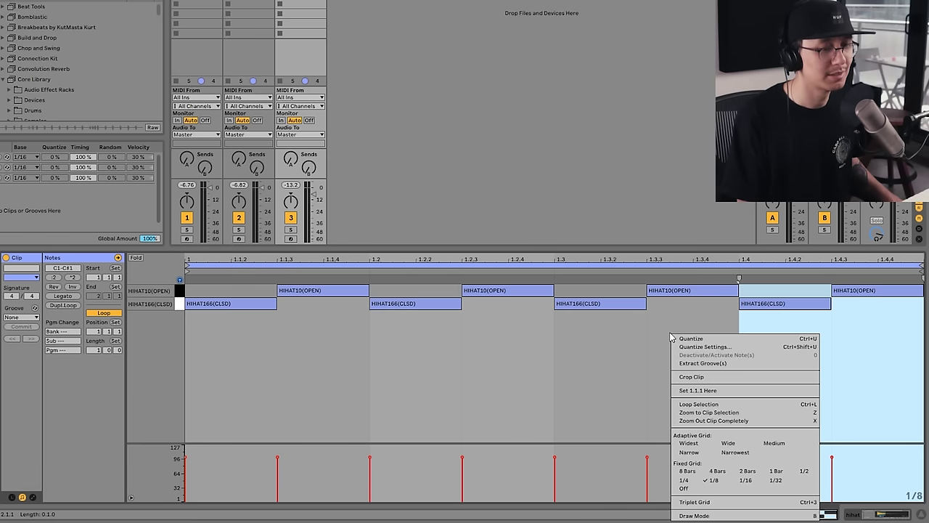
right_click(632, 349)
left_click(708, 307)
key("b")
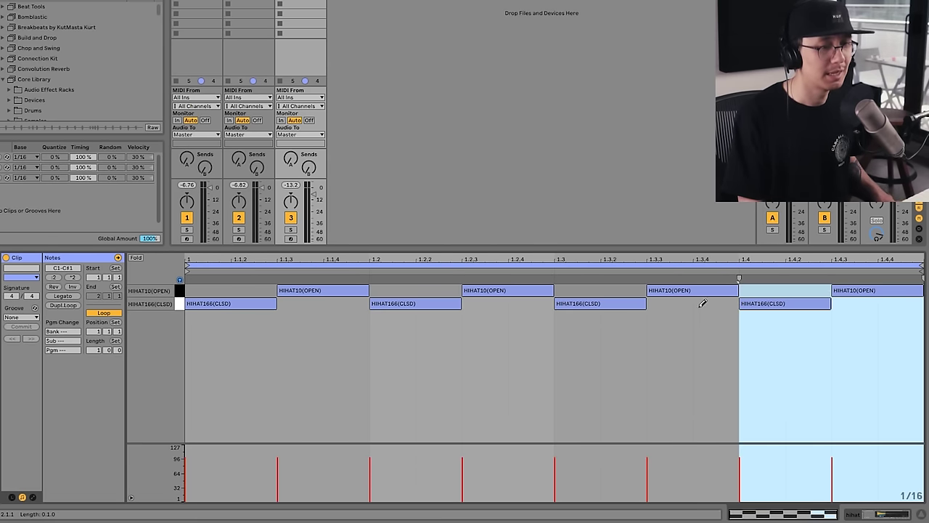
left_click(801, 302)
left_click(801, 303)
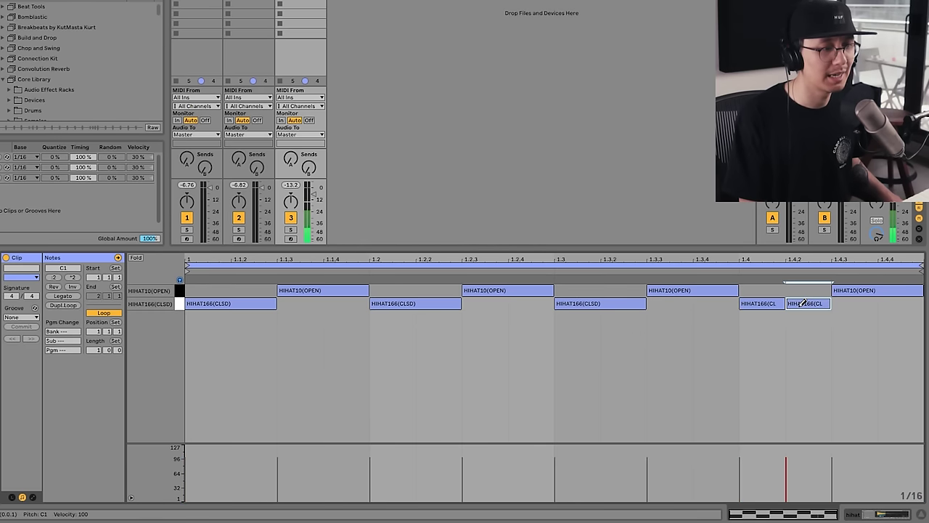
left_click(617, 303)
left_click(530, 303)
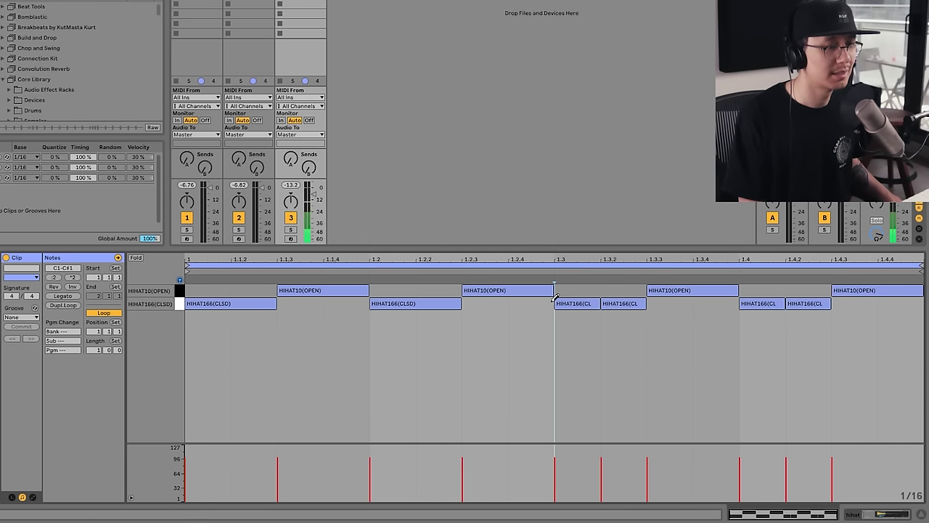
left_click(349, 302)
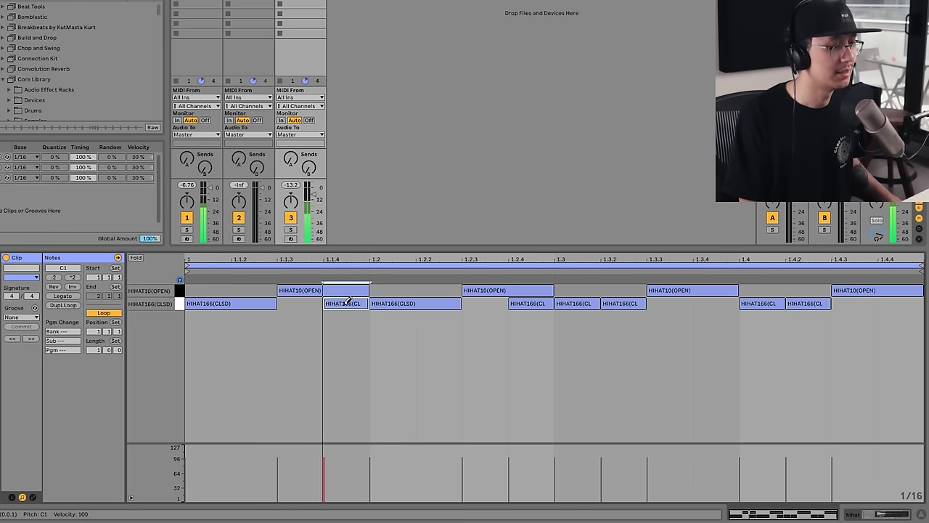
left_click(349, 302)
left_click(254, 303)
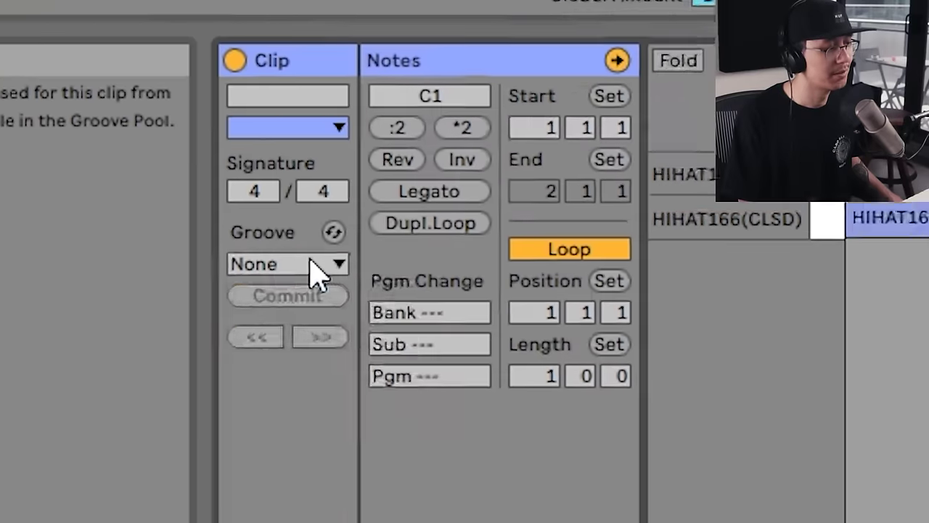
Assign the MPC 16 Swing-75 groove to the hihat clip and play the full beat to hear the swing.
left_click(36, 317)
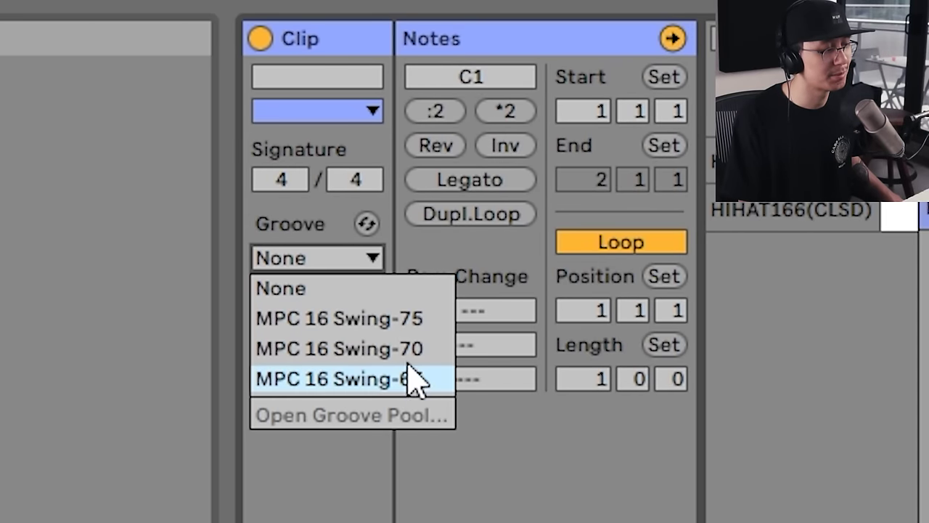
left_click(434, 315)
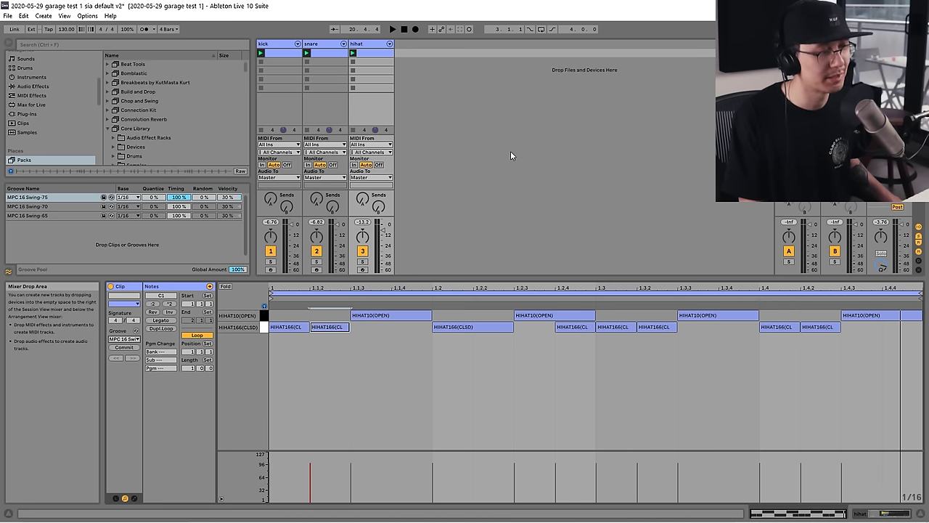
key("space")
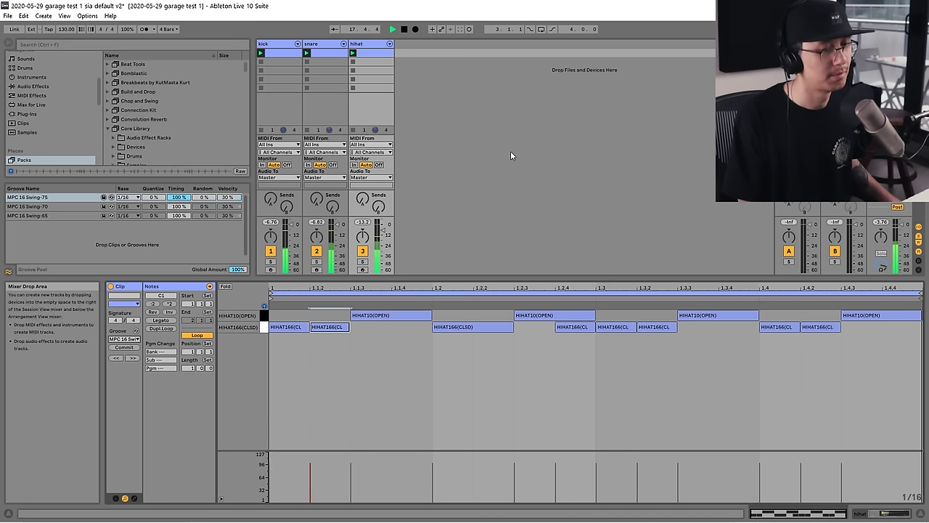
key("space")
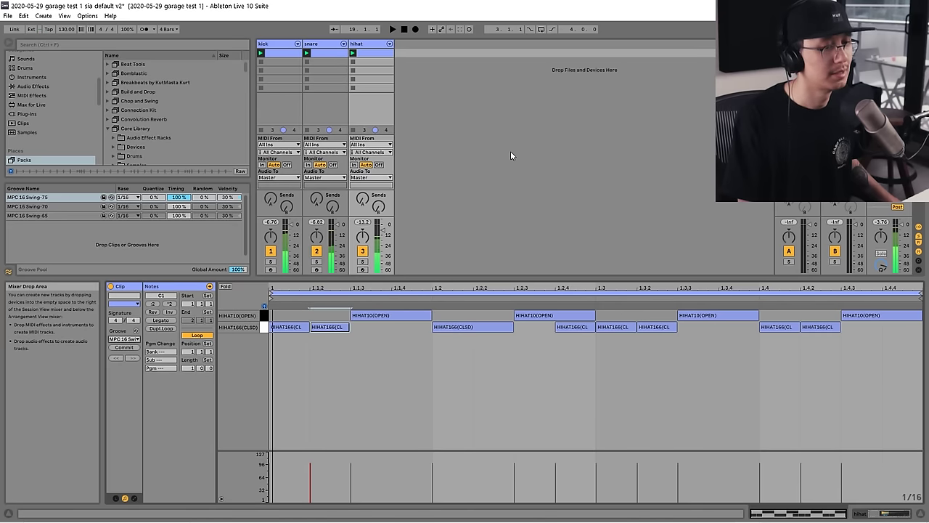
Load the Massive X VST instrument onto a new MIDI track after the hihat track and move its window clear.
key("shift+Tab")
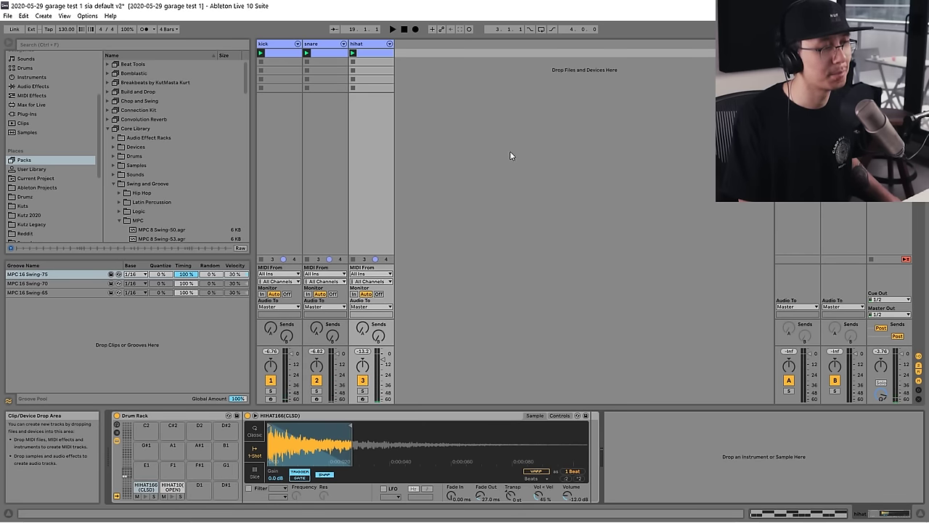
left_click(27, 114)
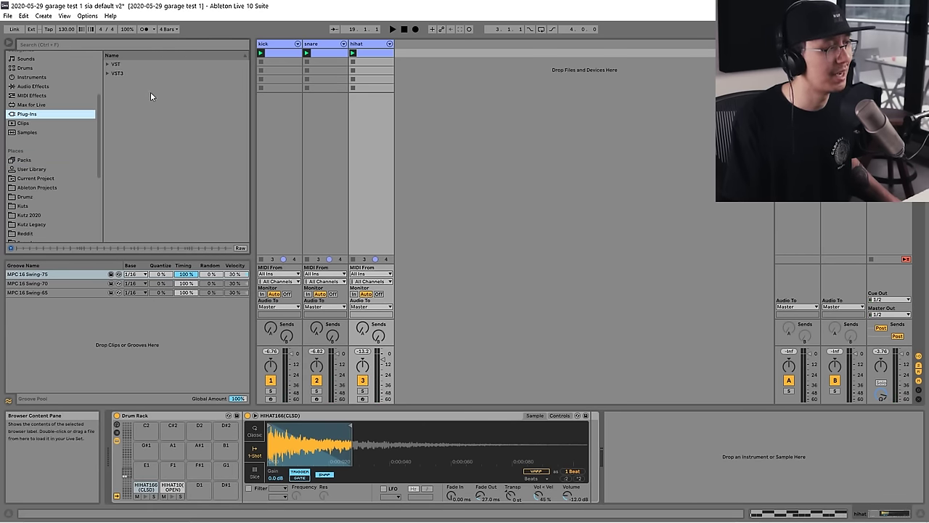
left_click(108, 70)
left_click_drag(130, 103, 572, 81)
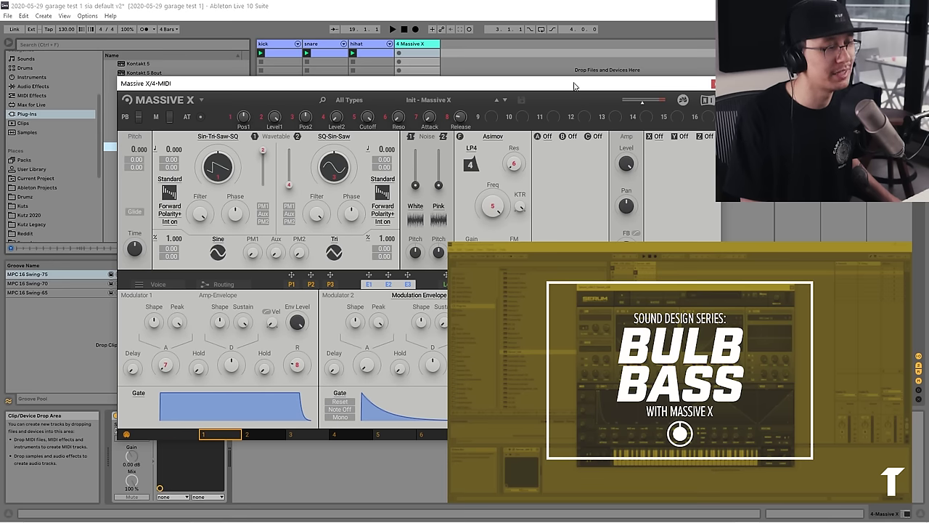
left_click_drag(573, 86, 602, 84)
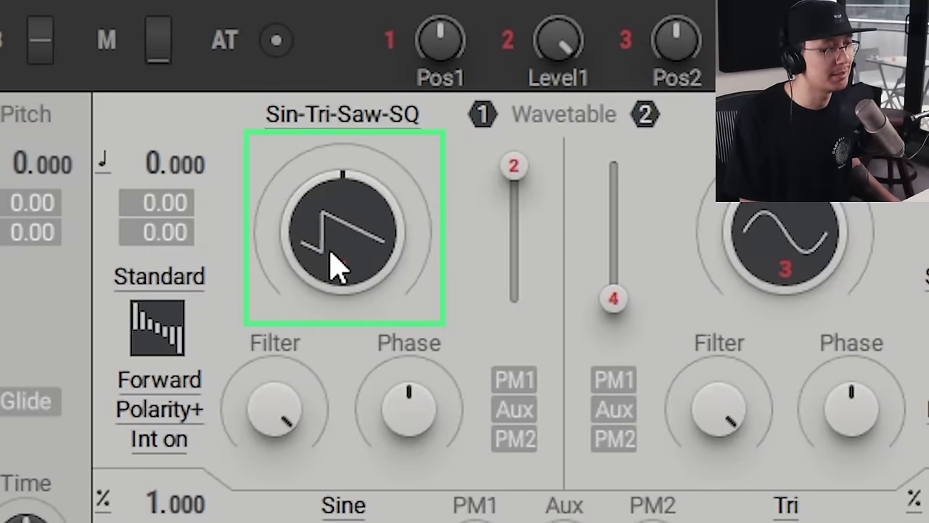
Shape the bass with a saw wave on wavetable 1 and a lowered Asimov LP4 filter frequency modulated by envelope E2.
left_click_drag(336, 267, 311, 242)
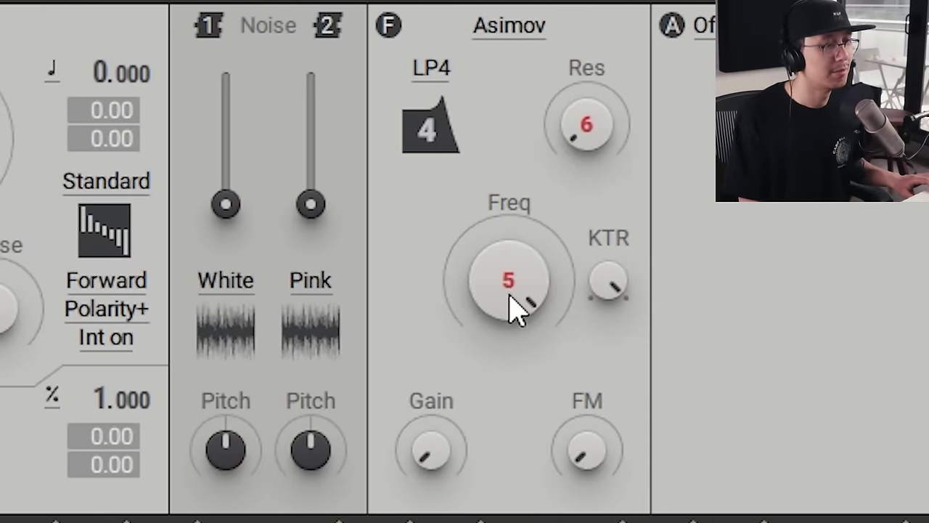
left_click_drag(517, 309, 512, 286)
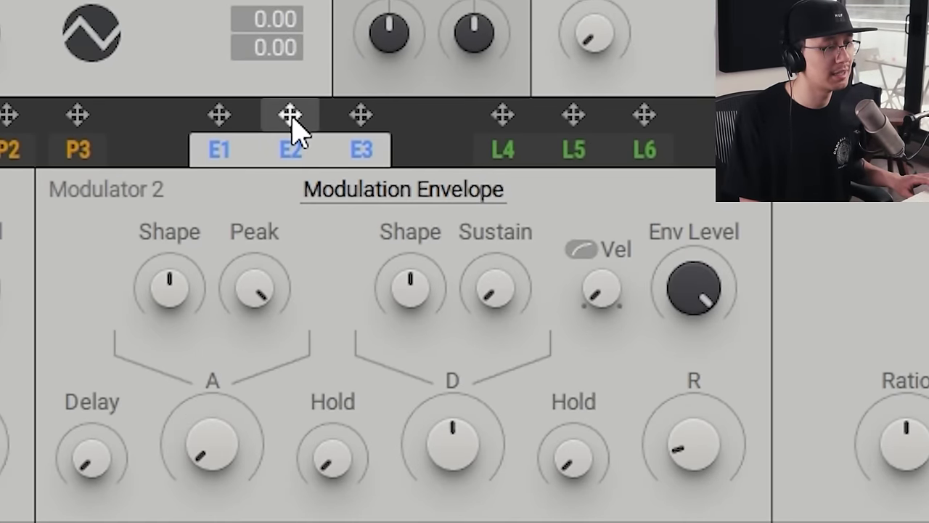
left_click_drag(291, 116, 428, 368)
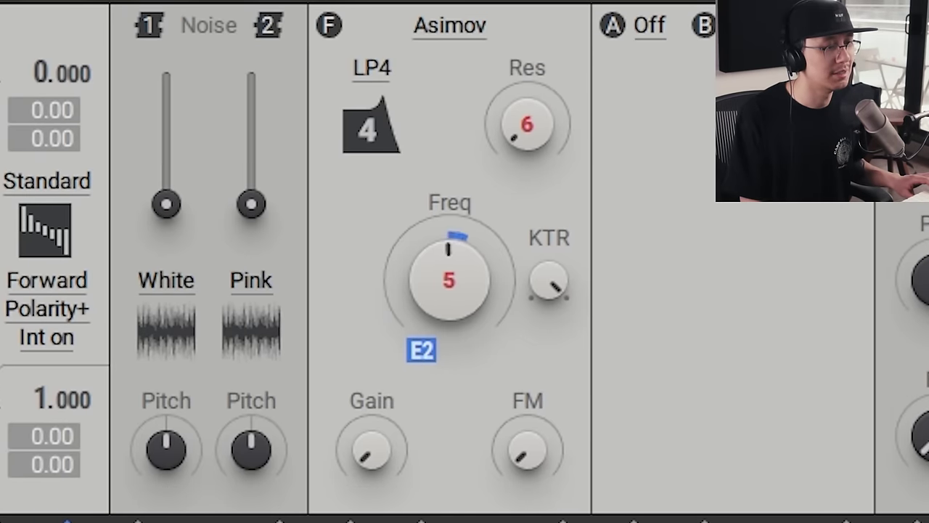
left_click_drag(441, 289, 441, 310)
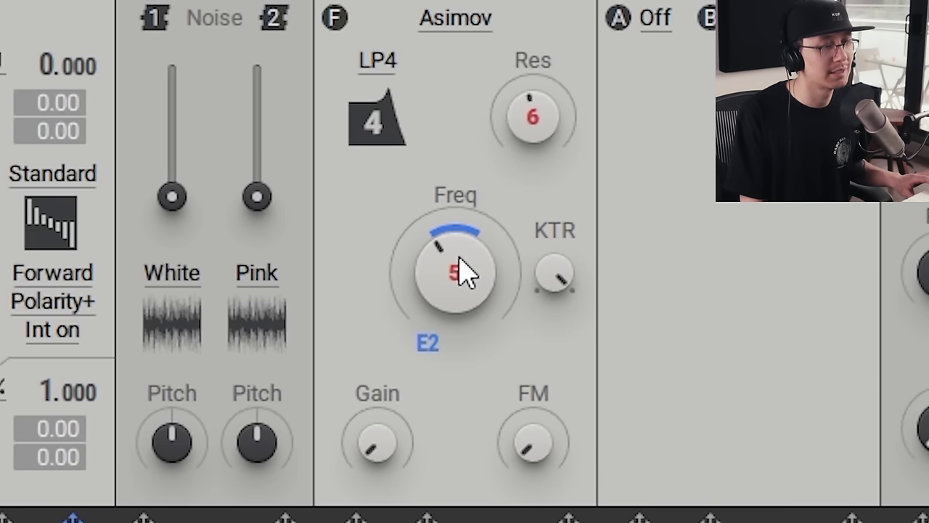
left_click_drag(459, 273, 458, 289)
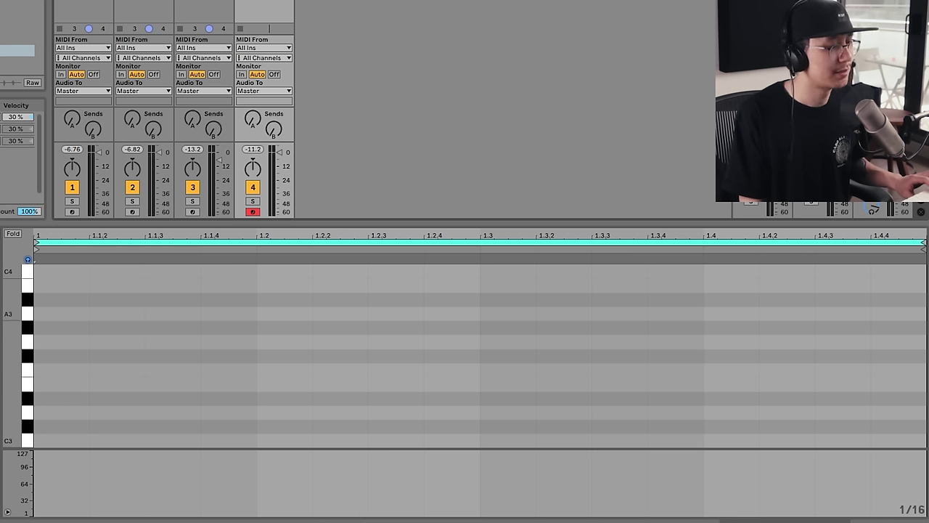
Extend the empty Massive X clip to two bars and draw a dotted 1/8 G0 note at its start.
left_click(314, 377)
type("2")
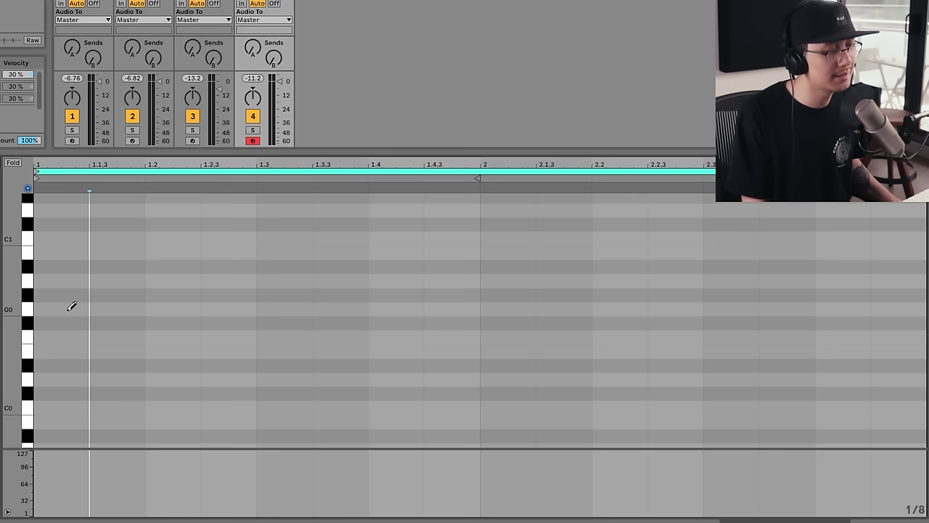
left_click(71, 306)
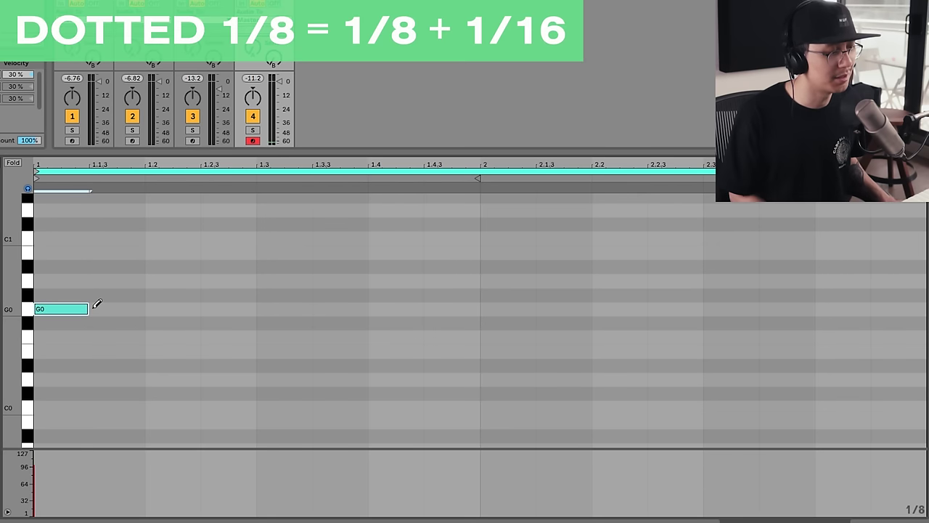
left_click_drag(88, 309, 118, 305)
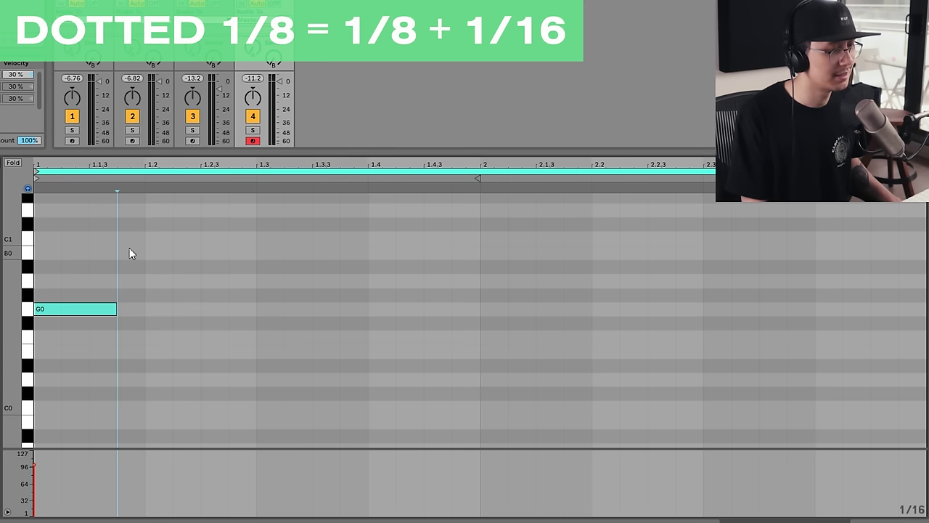
Complete and play the bass line: G0 at 1.1.4, 1.2.3 and 2.2.3, F#0 at 1.3 and 1.4, A0 at 2 and 2.1.4.
left_click_drag(130, 247, 140, 310)
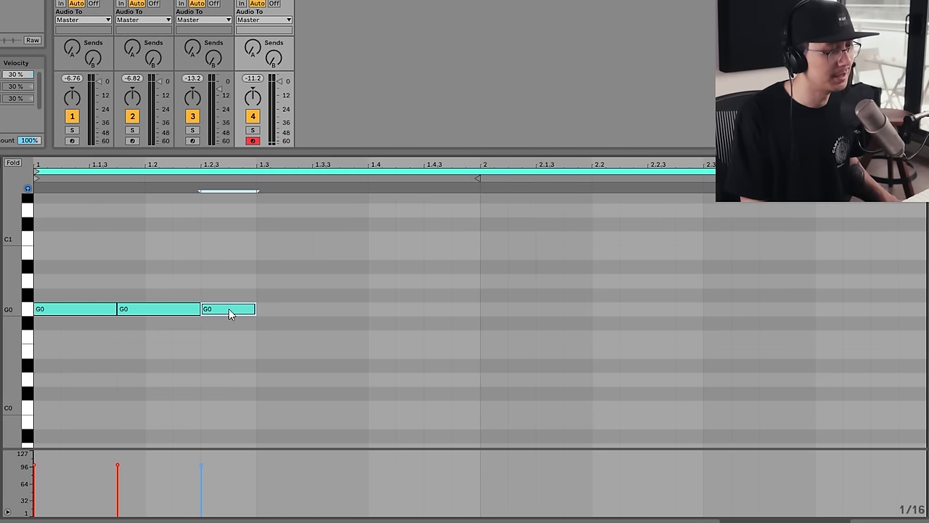
mouse_move(229, 312)
left_mouse_down()
mouse_move(286, 330)
mouse_move(399, 327)
mouse_move(510, 283)
mouse_move(653, 286)
mouse_move(674, 311)
left_mouse_up()
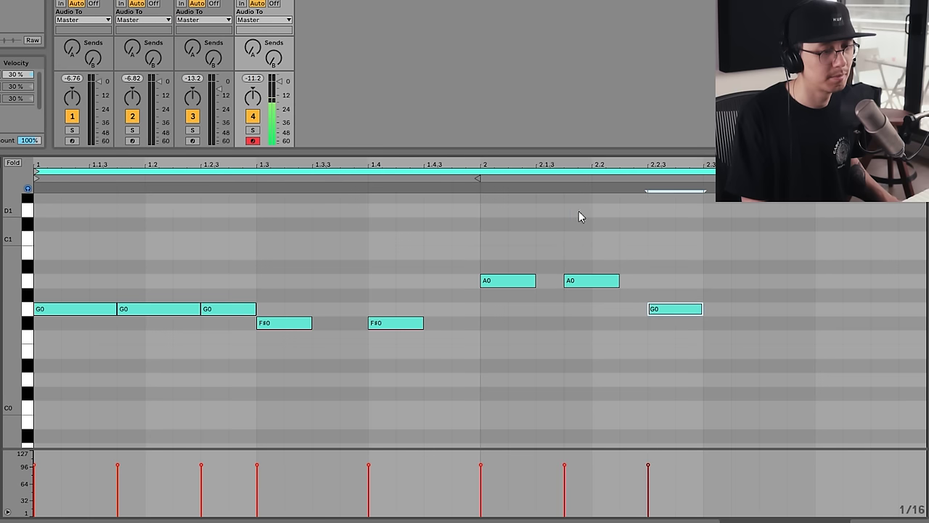
left_click(518, 211)
key("space")
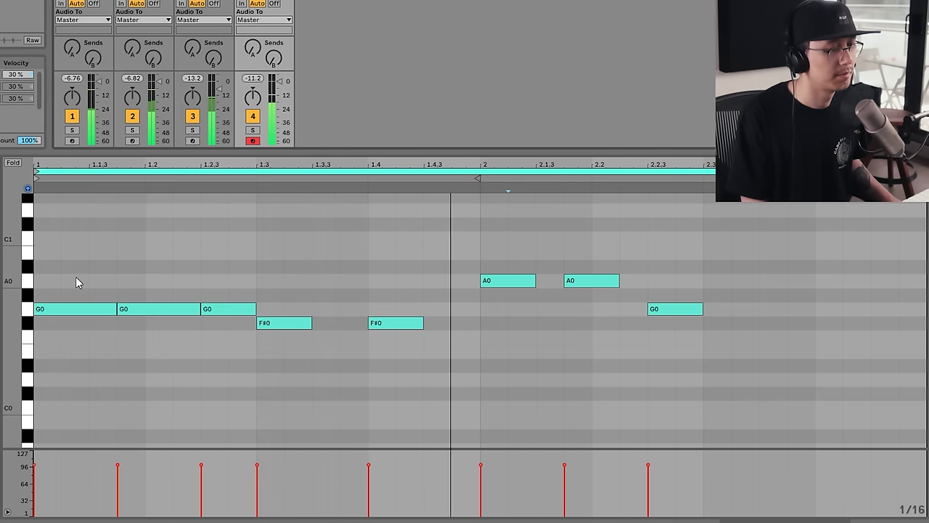
key("space")
Slightly shorten the first two G0 bass notes, lengthen both A0 notes a little and play the result.
left_click_drag(73, 270, 150, 338)
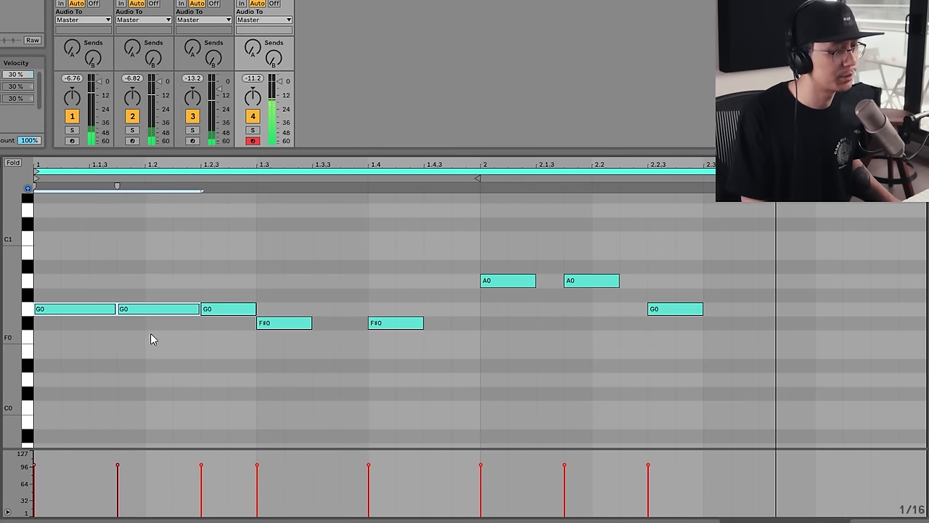
left_click_drag(114, 309, 104, 308)
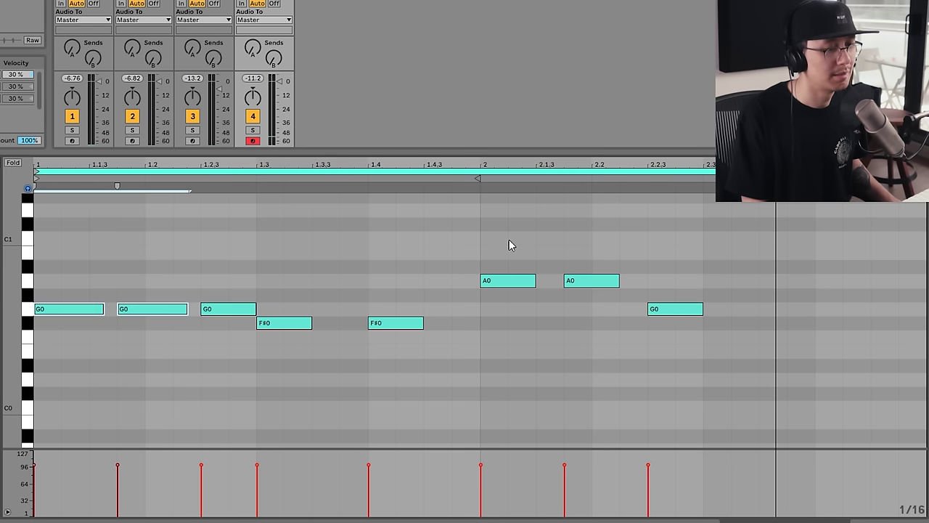
left_click_drag(508, 245, 625, 281)
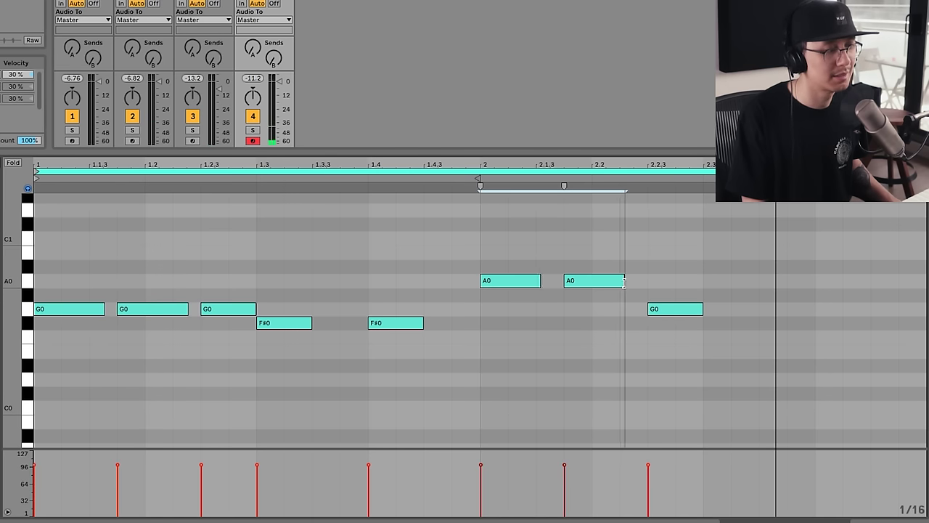
key("space")
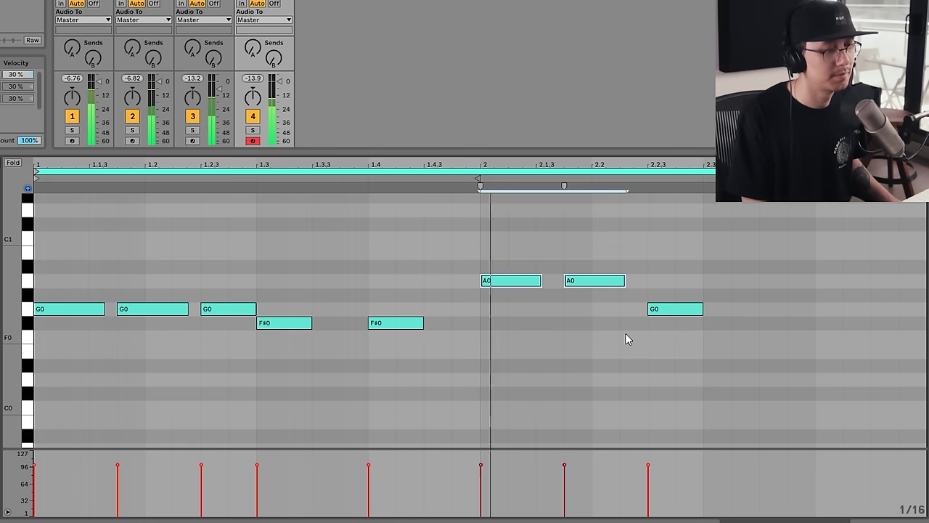
left_click(624, 355)
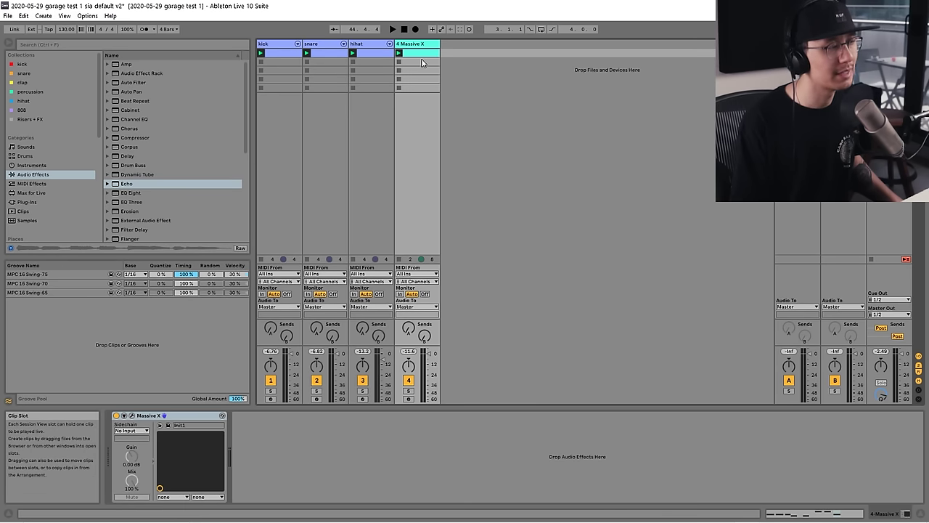
Add 1/16 WNR_RAW_KICK_05 hits at 1.2.4 and 1.3.2 in the kick clip and play the full beat.
double_click(280, 54)
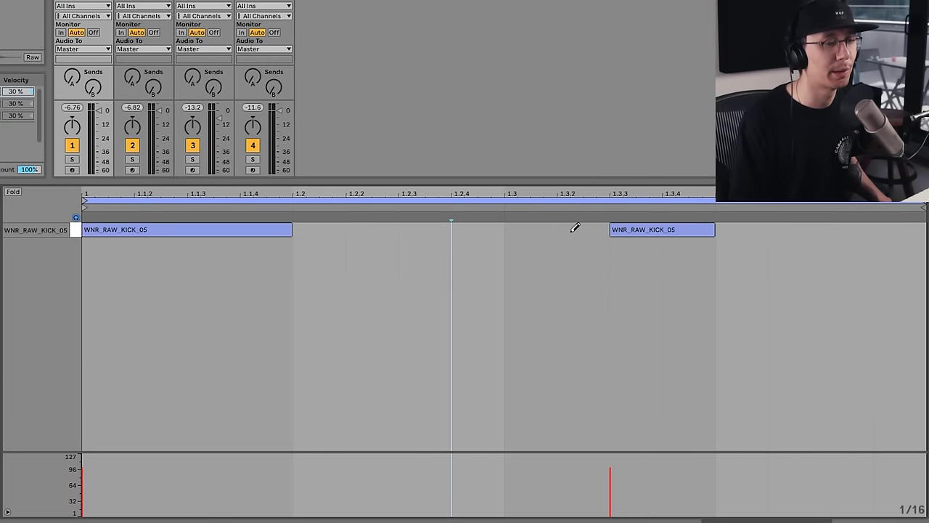
left_click(584, 221)
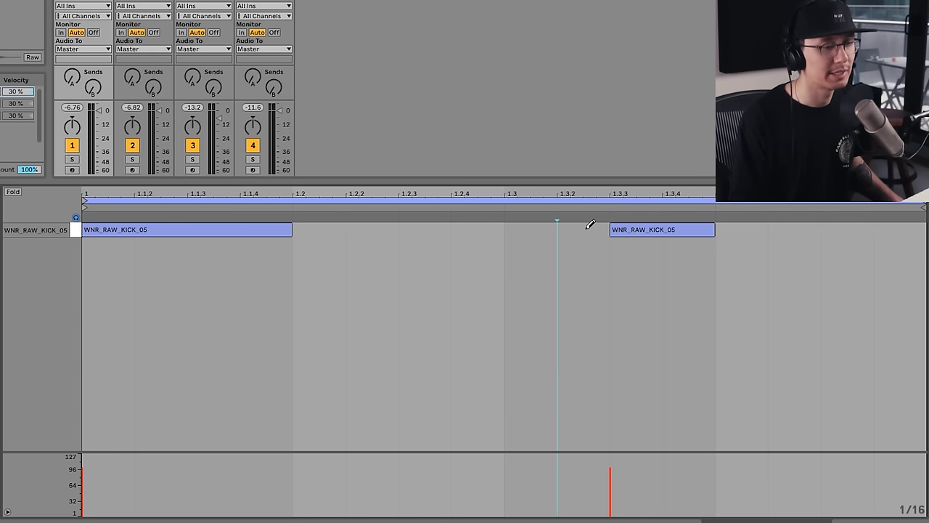
left_click(587, 229)
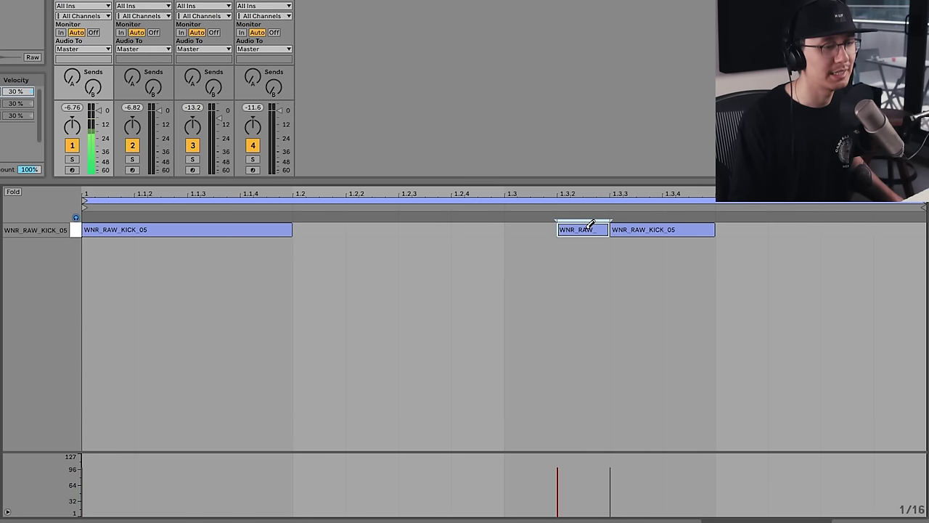
left_click(488, 228)
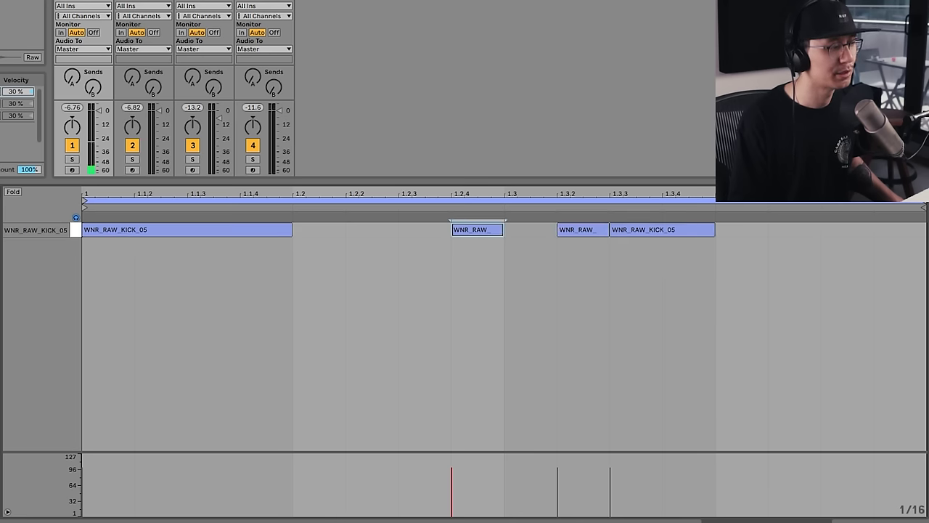
key("space")
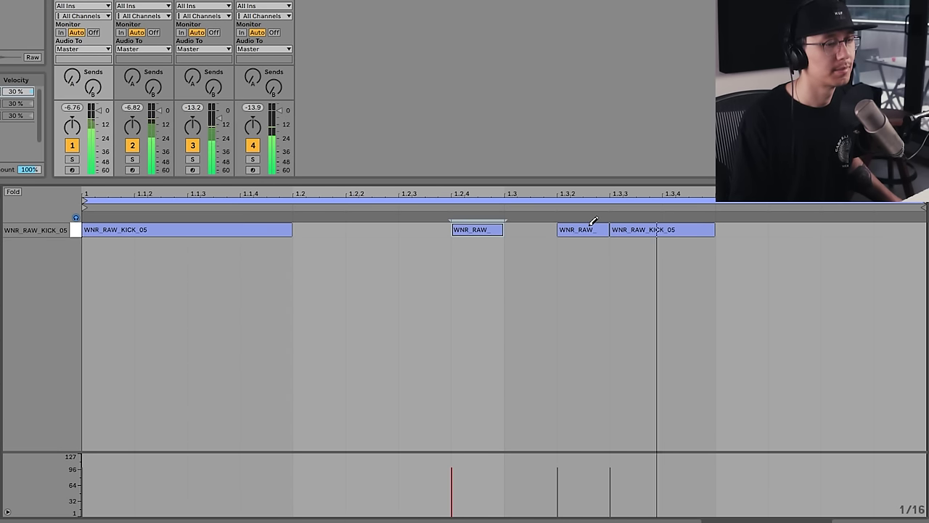
key("space")
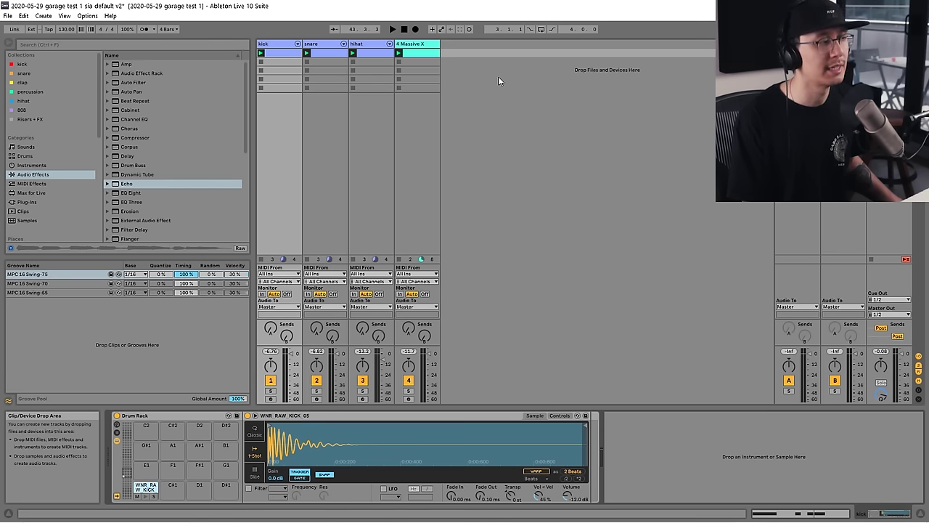
Search the Packs for "organ" and load Organ Funk Shimmer.adg onto a new MIDI track after Massive X.
scroll(65, 159, "down", 3)
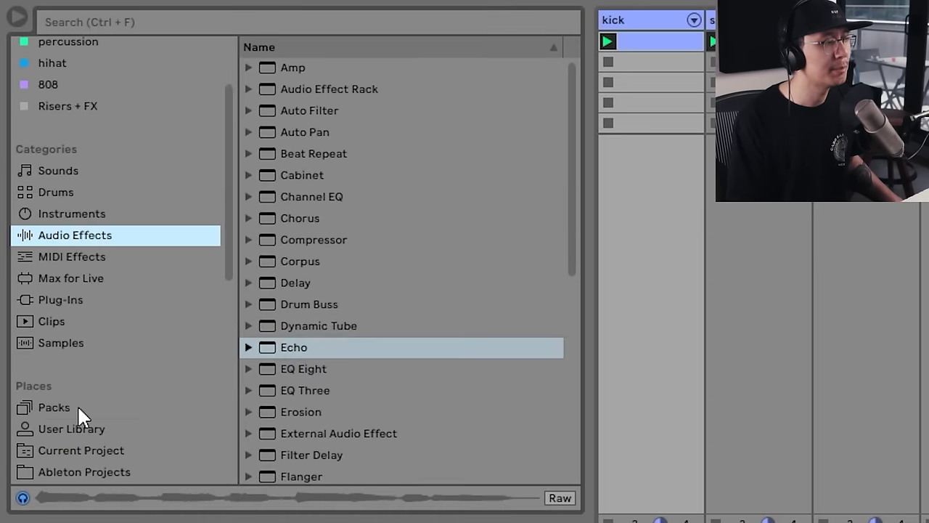
left_click(35, 209)
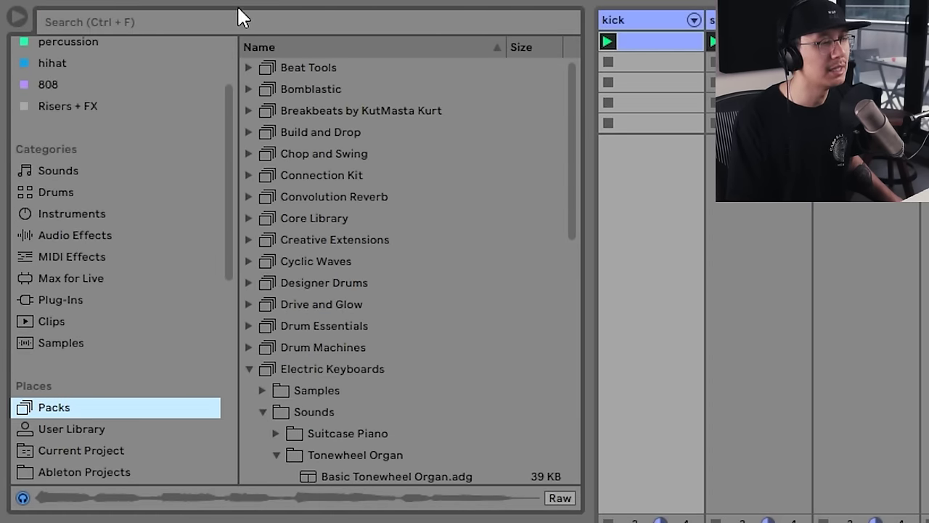
left_click(241, 25)
type("organ")
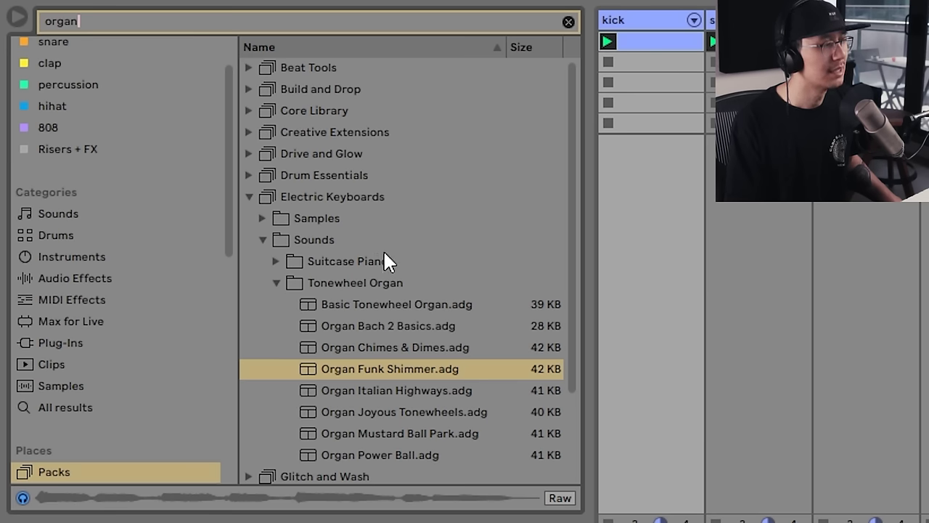
left_click(380, 200)
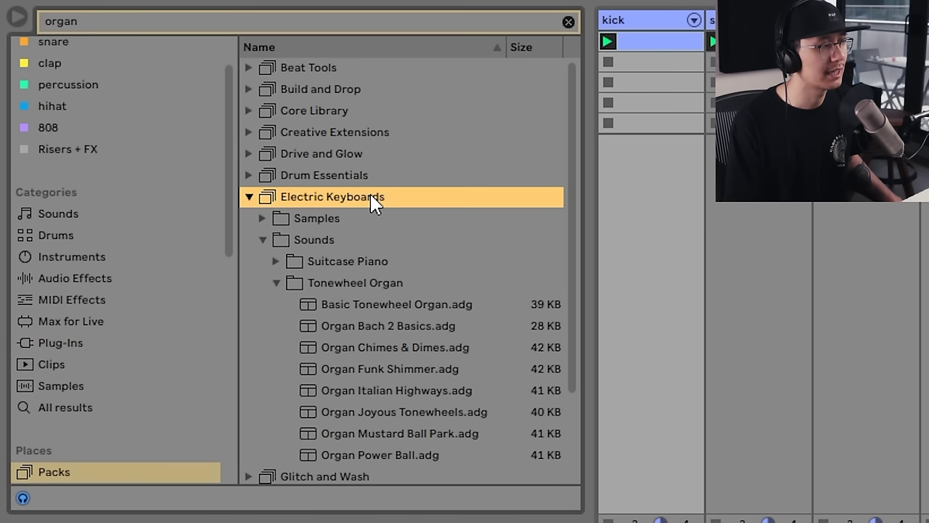
left_click(436, 346)
left_click(430, 371)
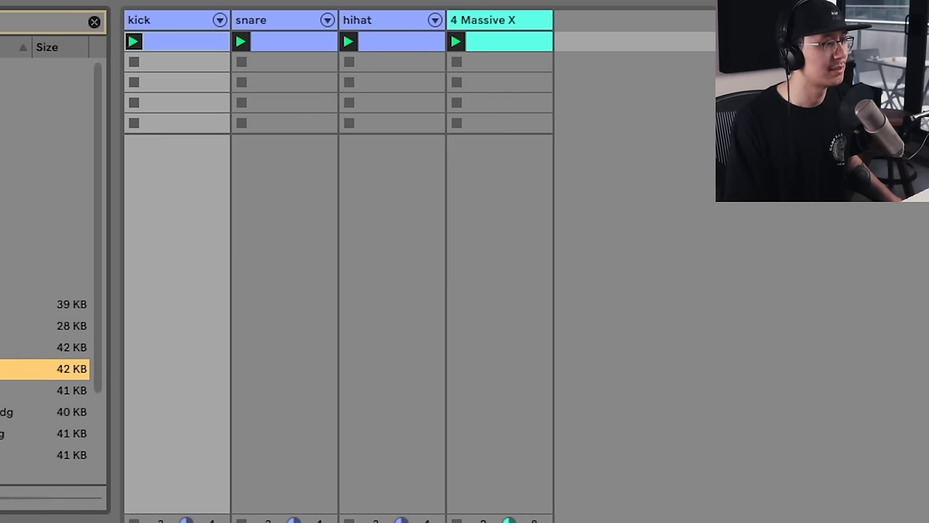
left_click_drag(4, 369, 668, 58)
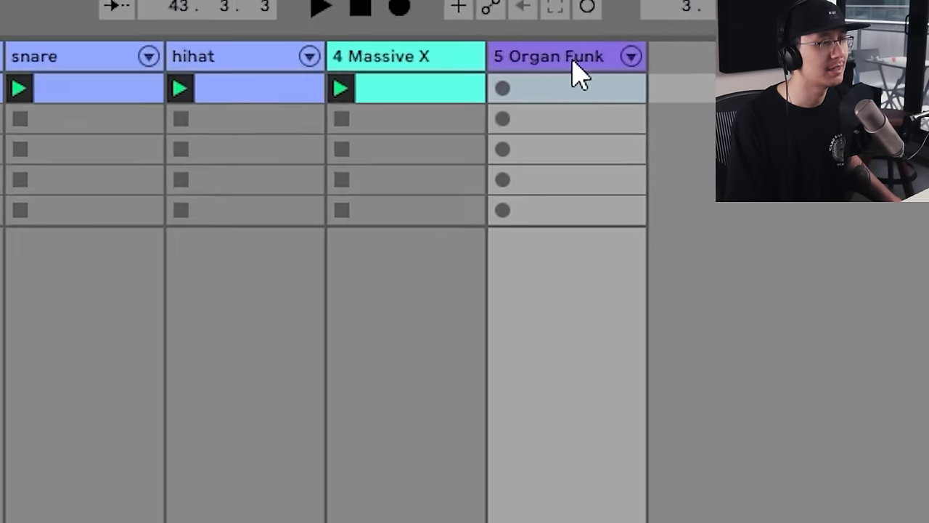
Copy the Massive X bass clip into the first slot of the Organ Funk track and launch it.
left_click(513, 34)
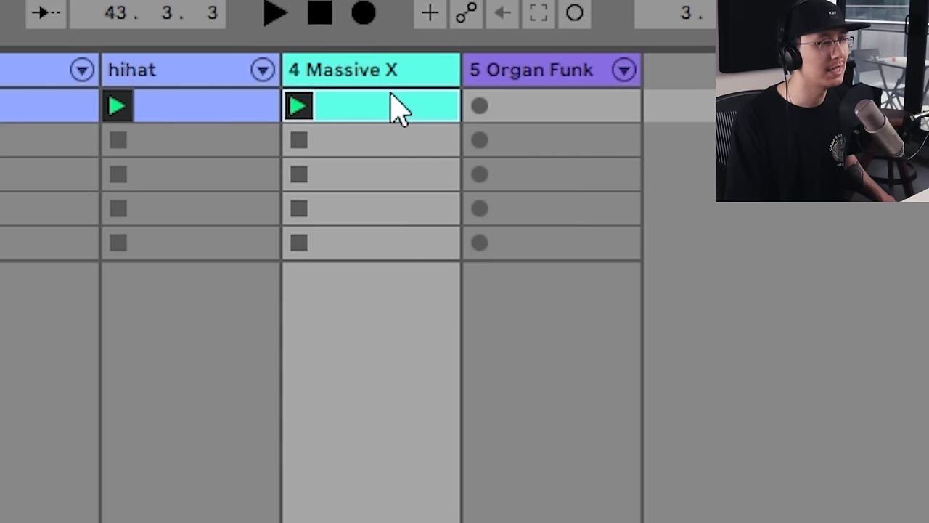
left_click(550, 112)
key("ctrl+v")
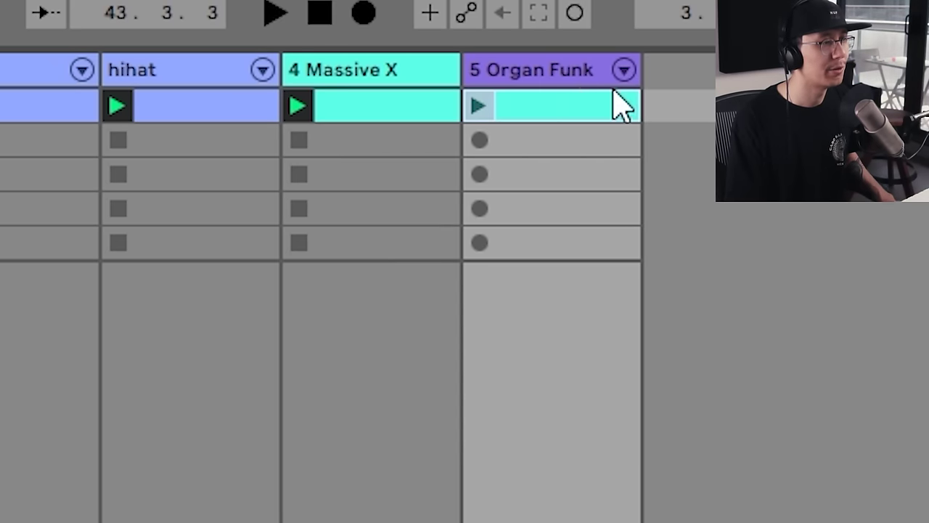
left_click(714, 209)
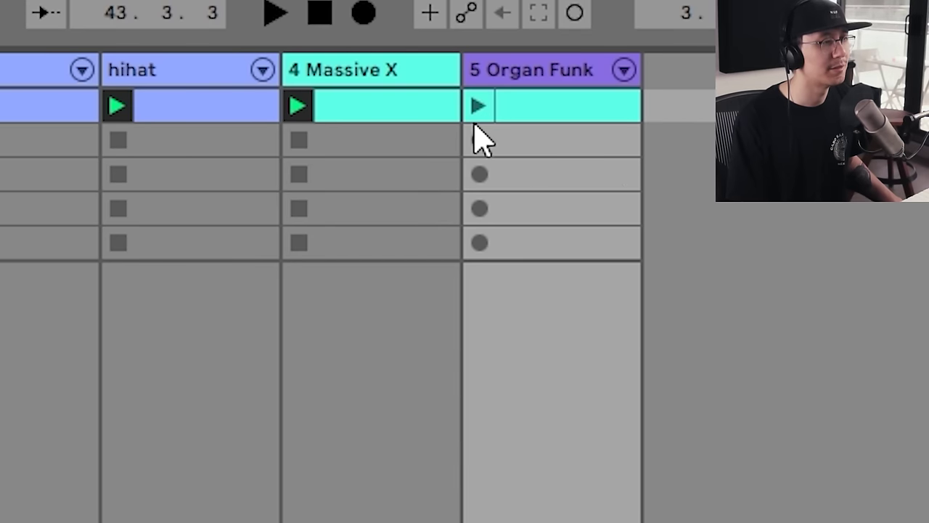
left_click(476, 106)
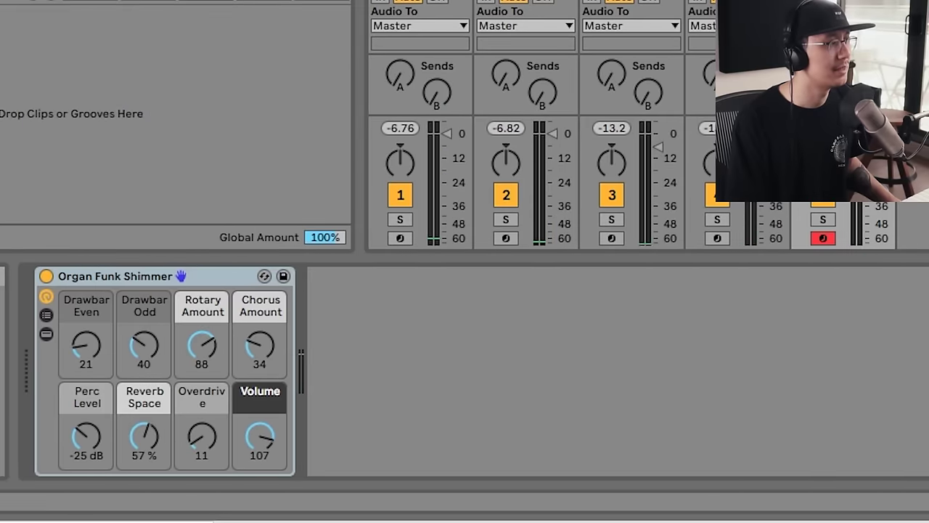
Add EQ Eight after Organ Funk Shimmer and set its band 1 low-cut frequency to 100 Hz.
left_click_drag(451, 129, 488, 346)
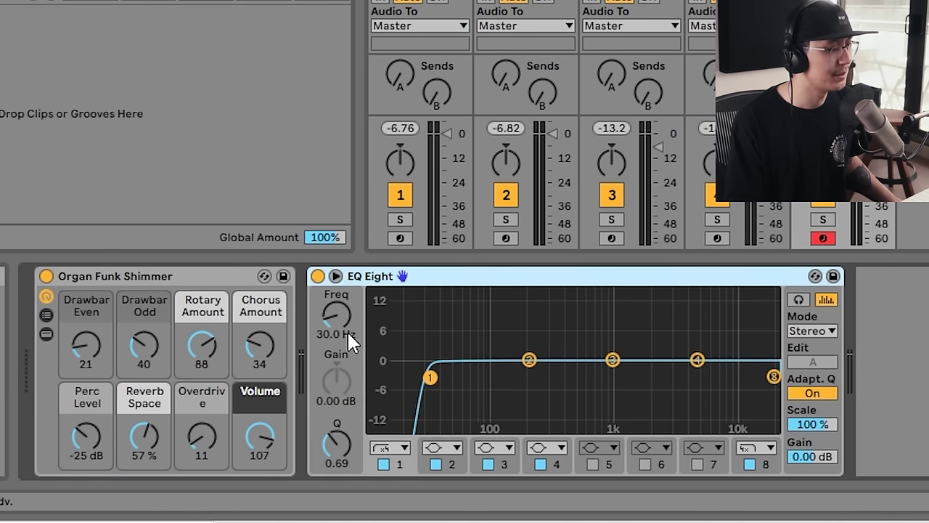
left_click(326, 329)
type("1")
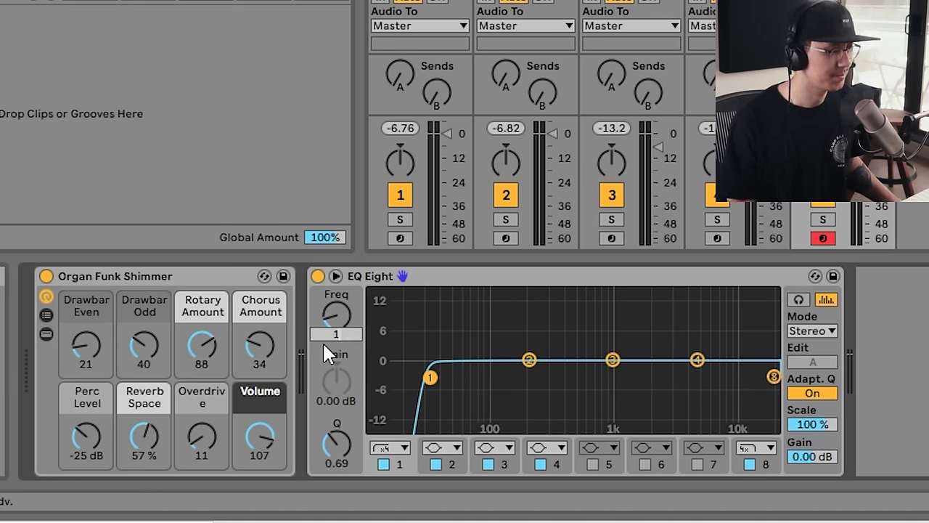
type("00")
key("Return")
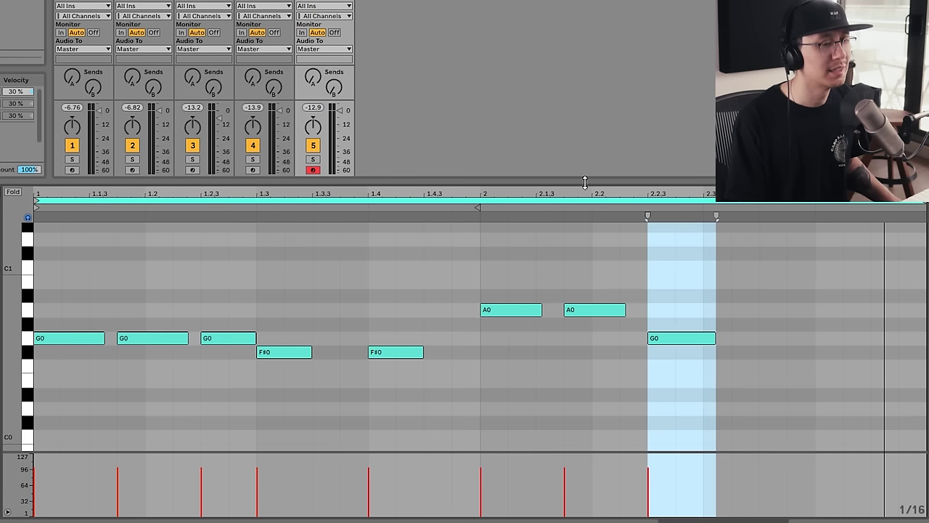
Select all organ clip notes and stack copies 3 and 7 semitones above them to form minor triads.
left_click_drag(584, 156, 583, 91)
scroll(520, 247, "up", 2)
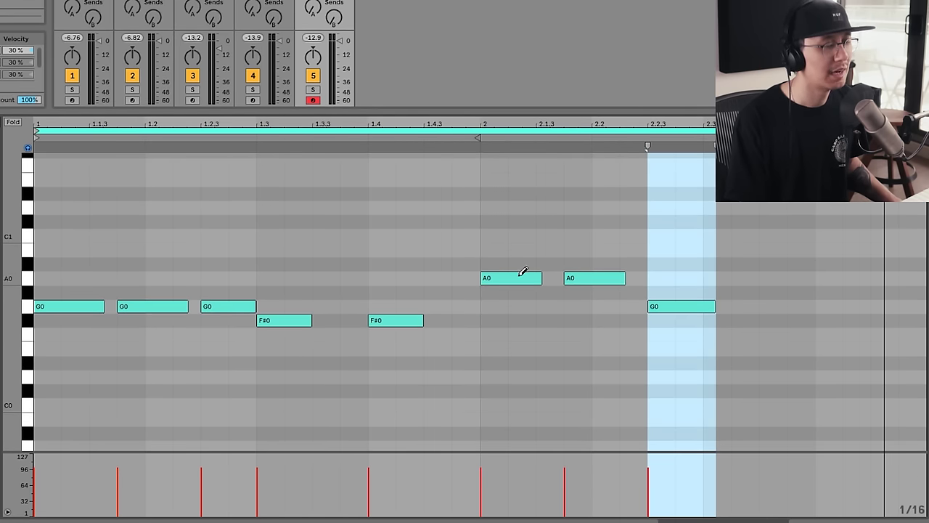
key("b")
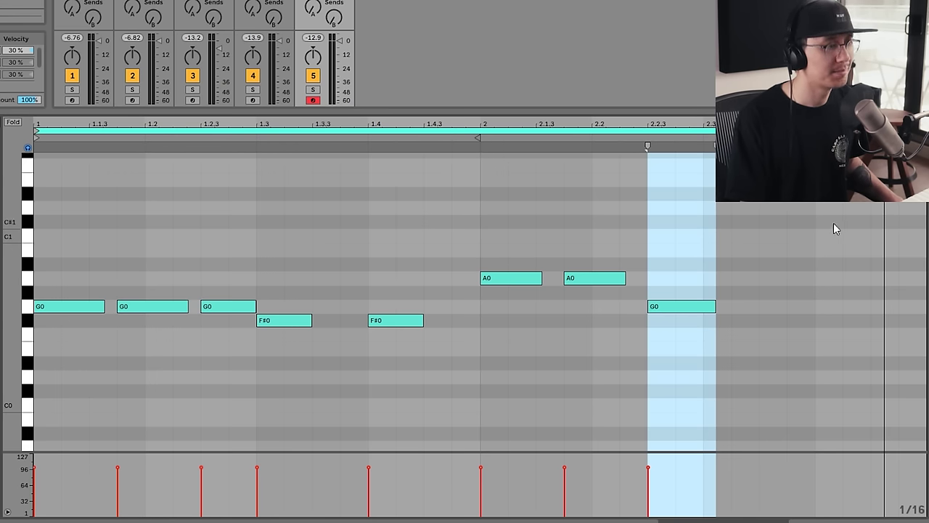
key("space")
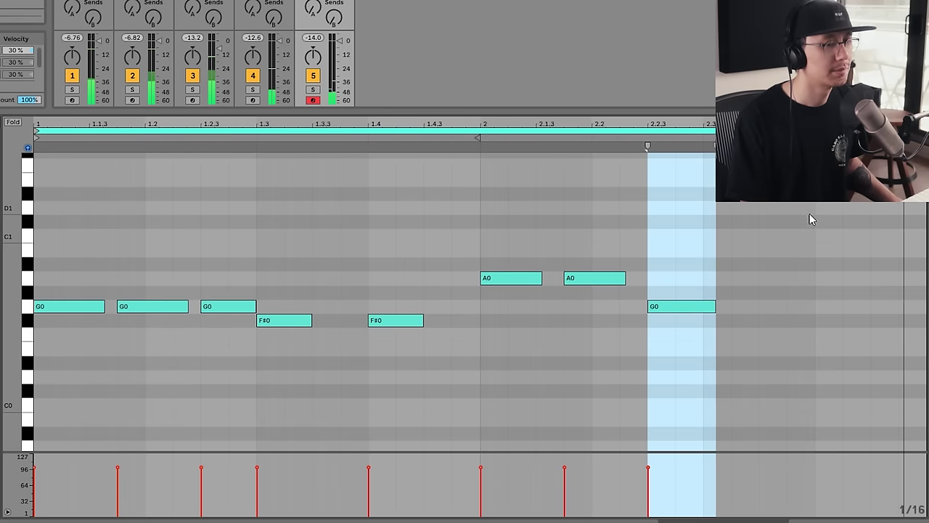
left_click_drag(853, 198, 33, 402)
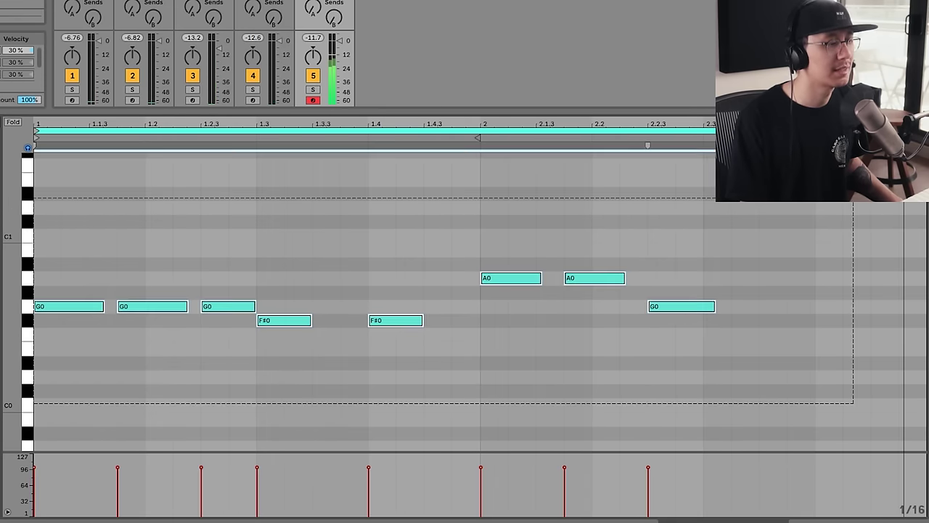
scroll(142, 384, "up", 3)
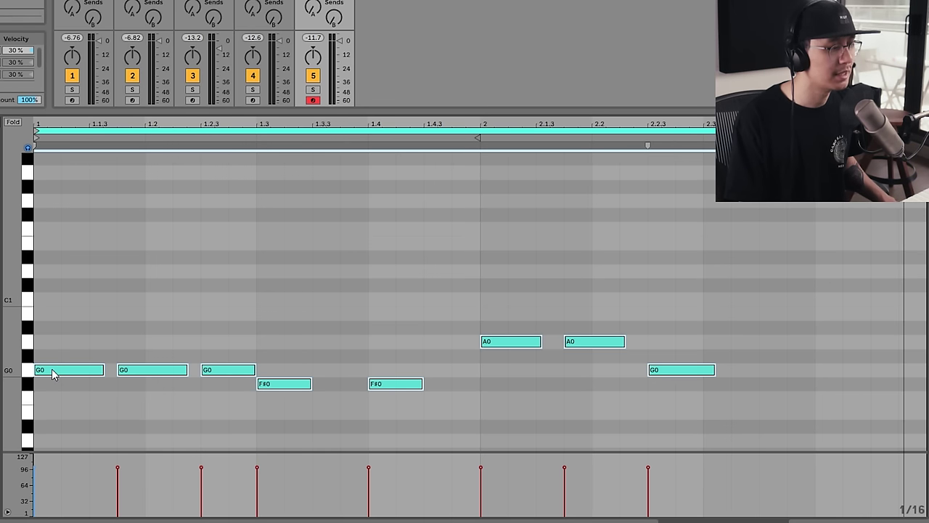
left_click_drag(51, 373, 55, 331)
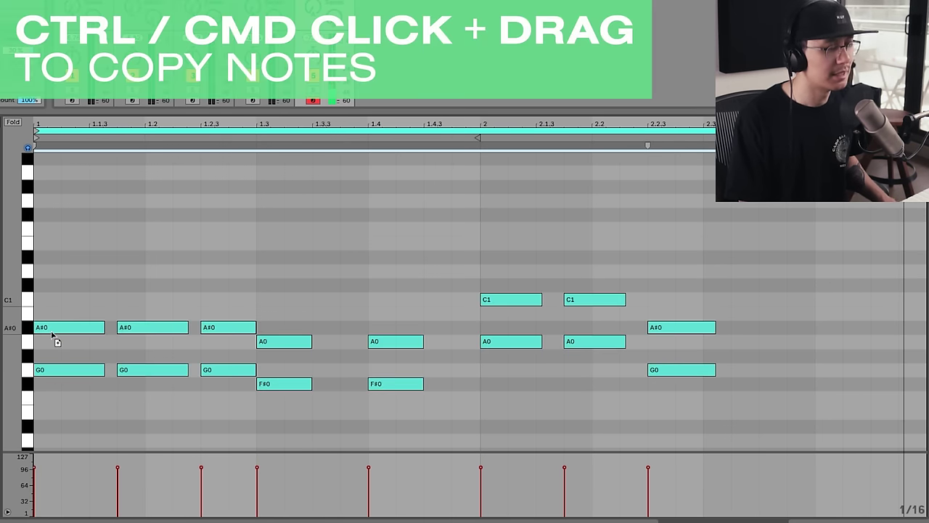
left_click_drag(56, 331, 55, 270)
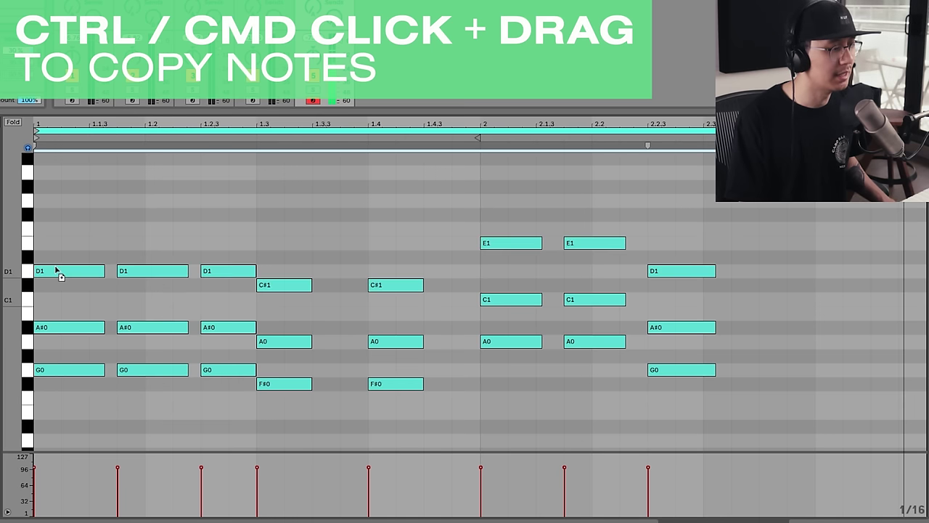
Audition the G0, A#0 and D1 notes of the first chord and play the organ chords with the beat.
left_click(77, 406)
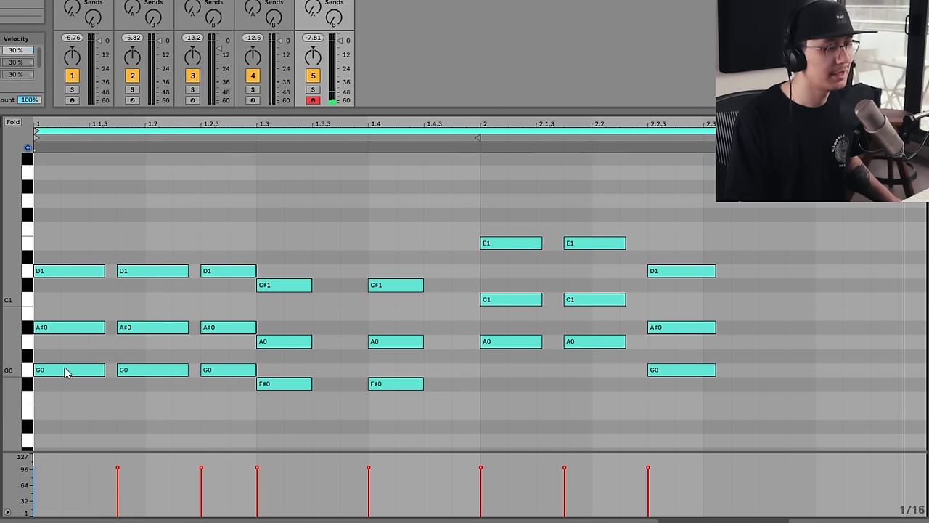
left_click(61, 377)
left_click(60, 327)
left_click(53, 273)
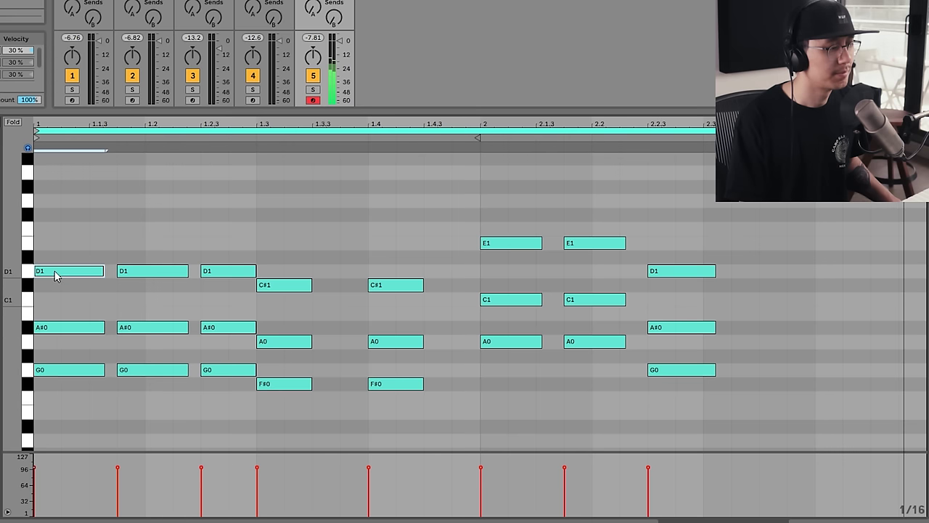
left_click(61, 356)
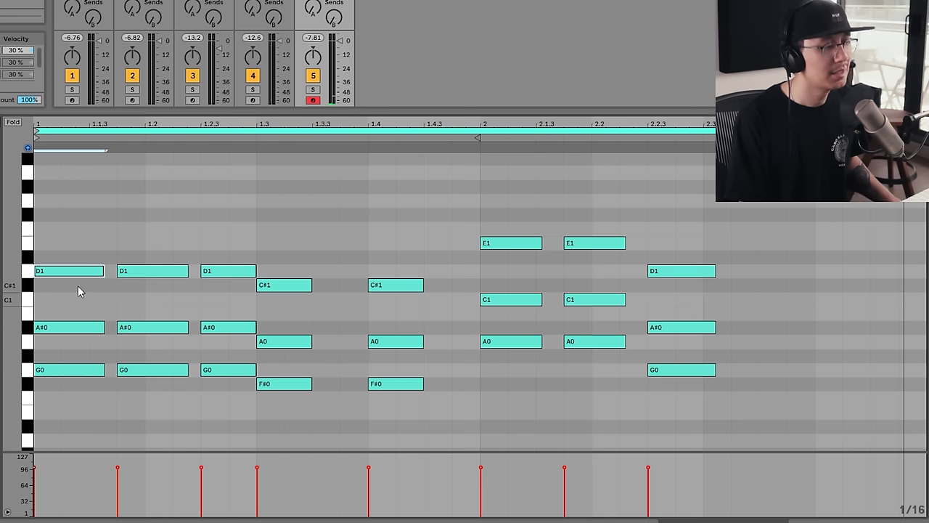
left_click(48, 374)
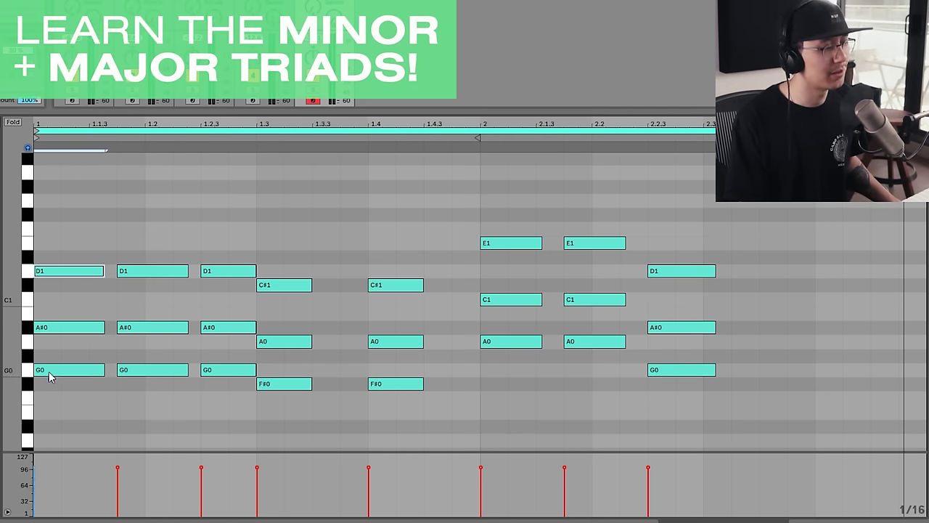
left_click(62, 299)
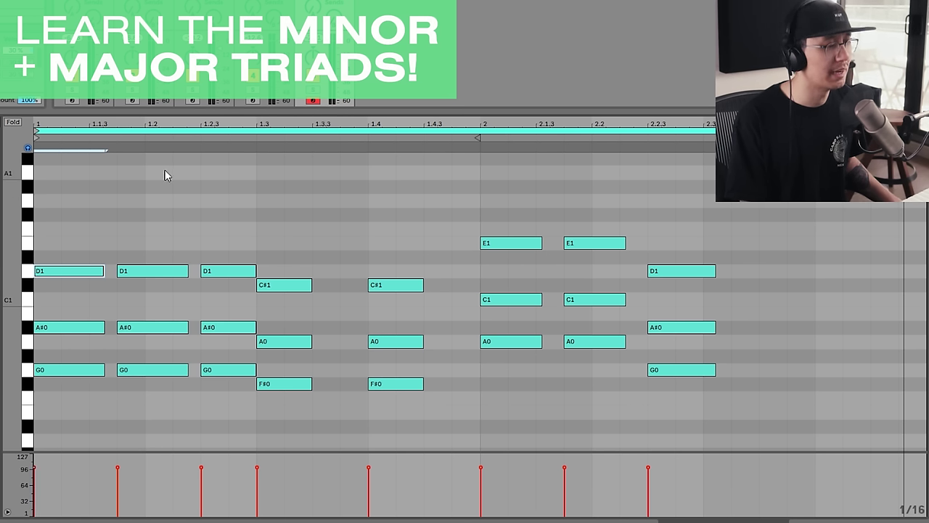
key("space")
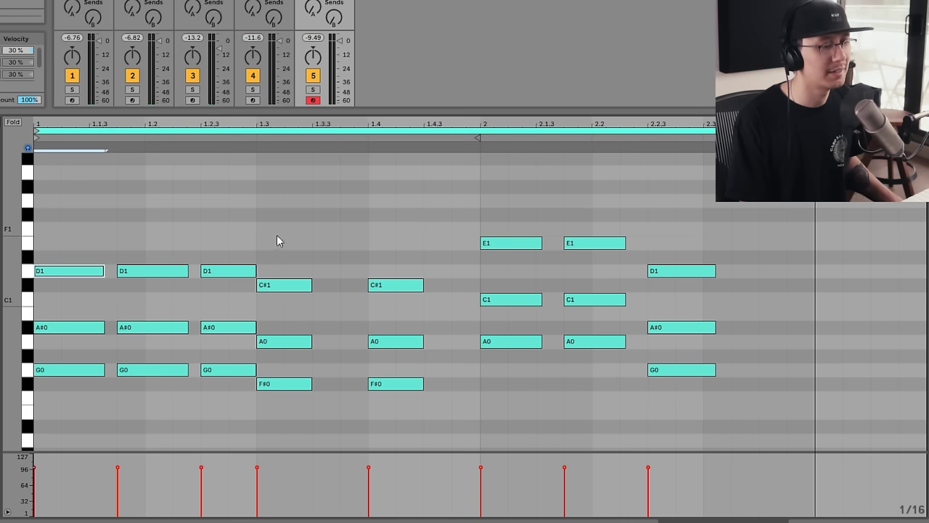
Lower the C#1 and E1 top notes of the F# and A chords by one semitone and play the result.
left_click_drag(277, 234, 384, 311)
left_click_drag(472, 193, 632, 265)
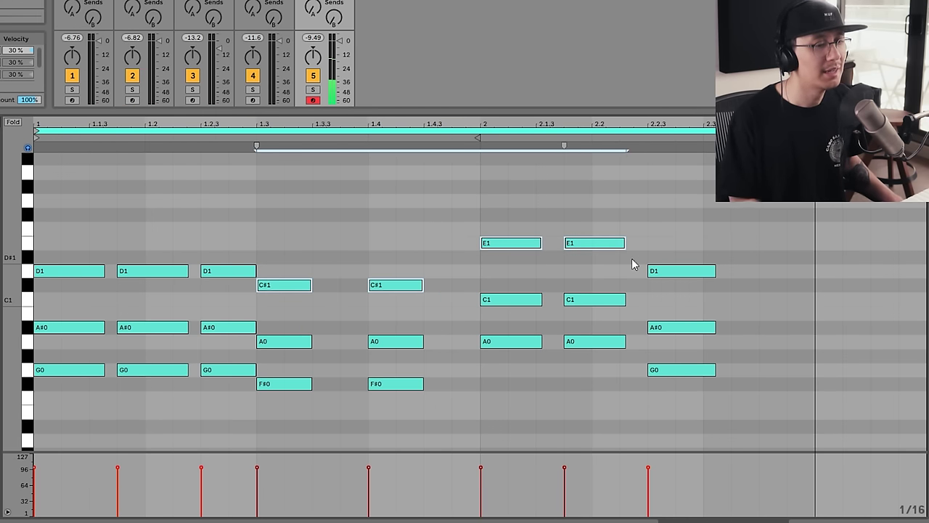
key("Down")
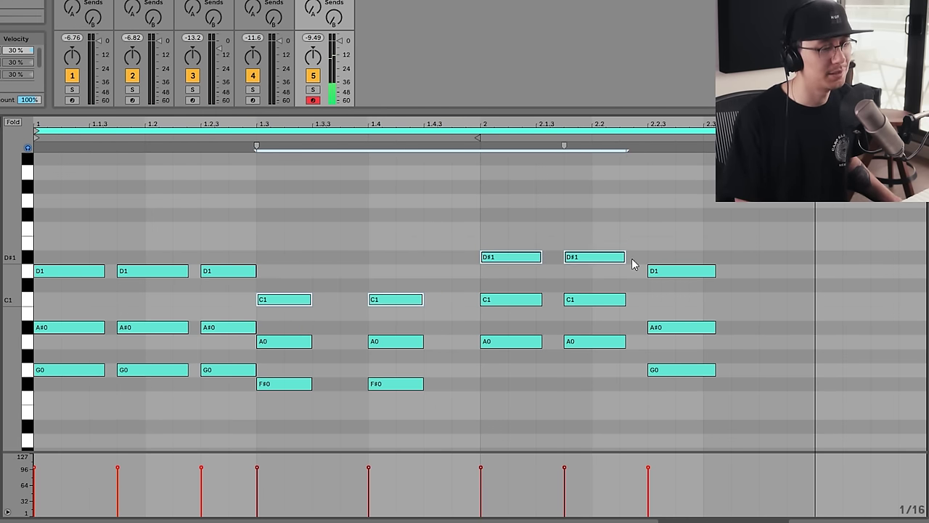
left_click(596, 216)
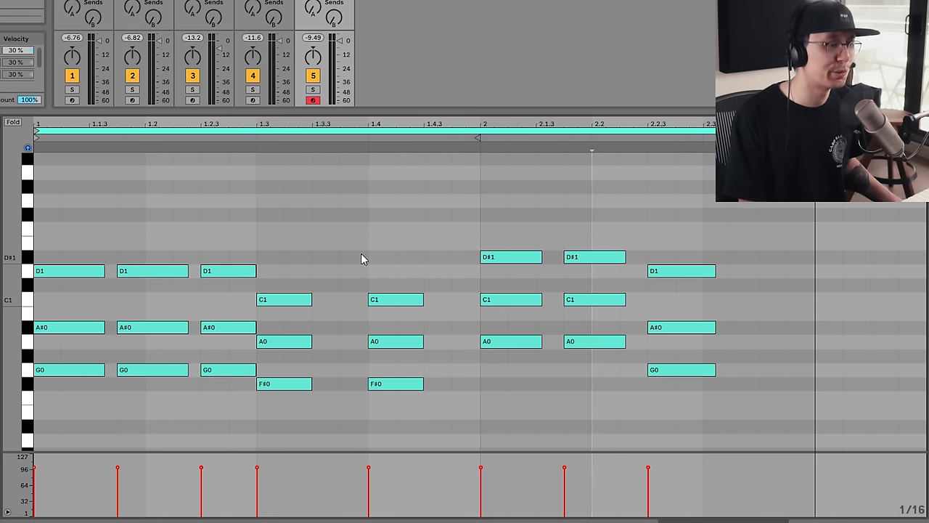
key("space")
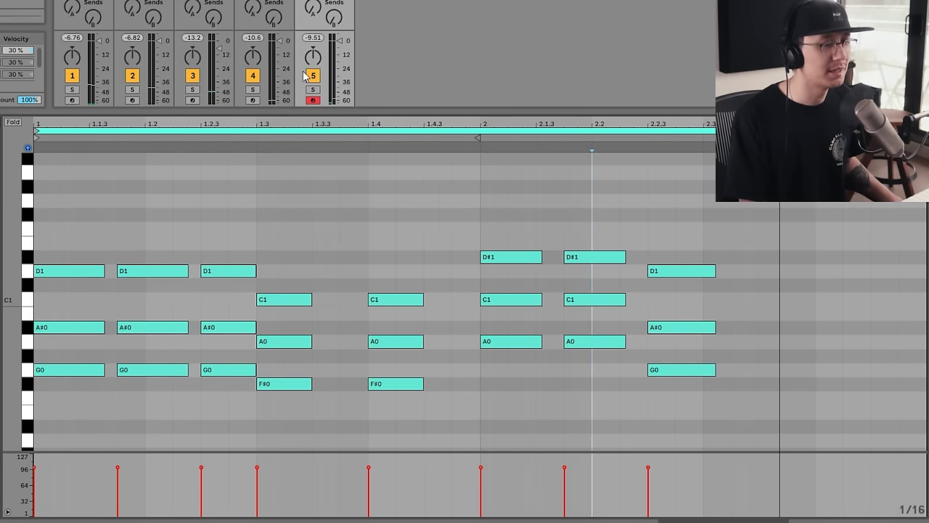
Shorten all organ chord notes to a 1/16 length and play the beat.
left_click_drag(181, 181, 35, 378)
key("ctrl+a")
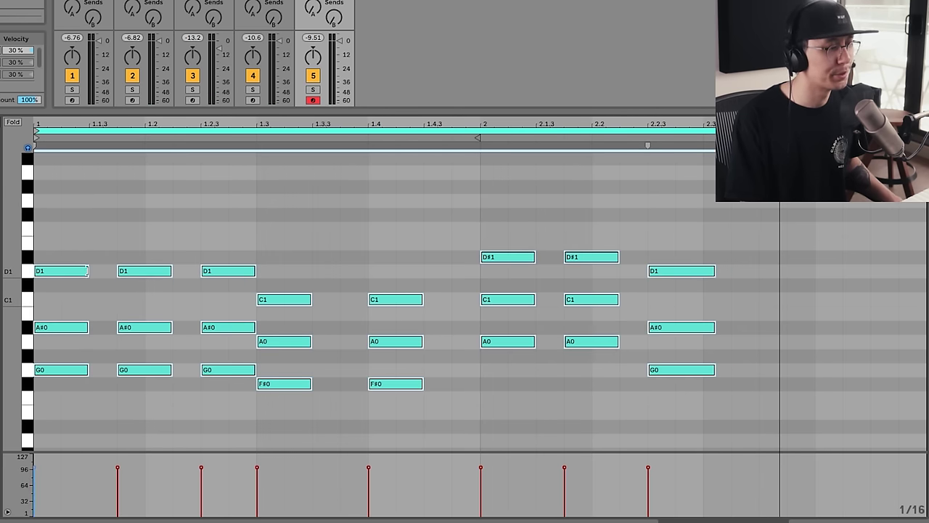
left_click_drag(87, 271, 61, 271)
left_click(645, 394)
key("space")
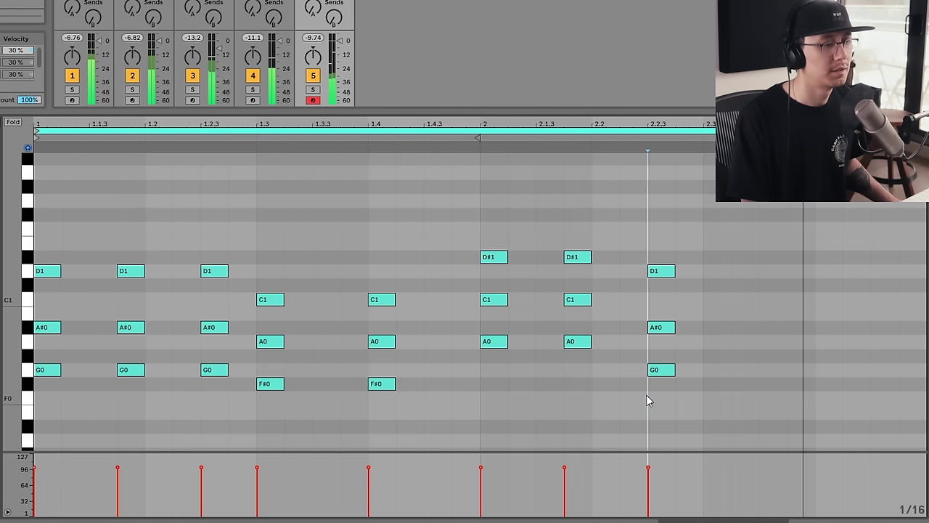
Transpose all organ chord notes up one octave.
left_click(715, 222)
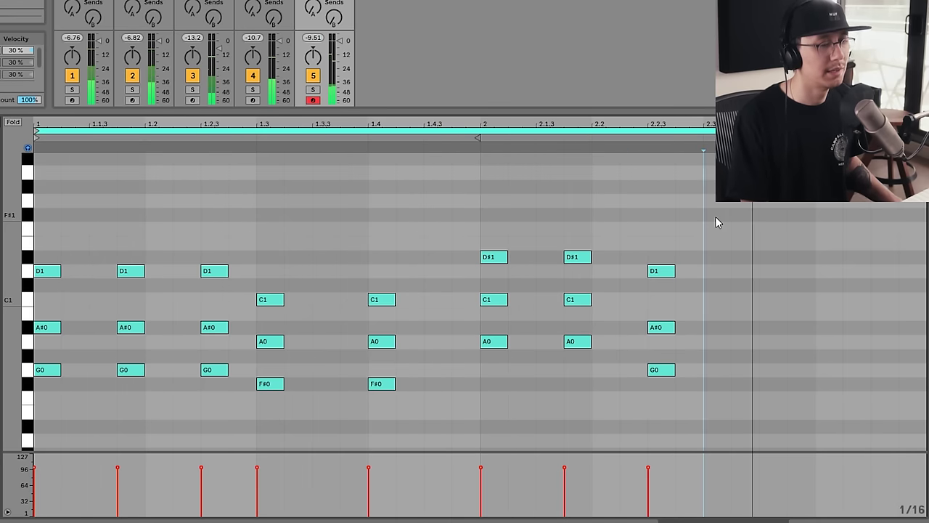
key("ctrl+a")
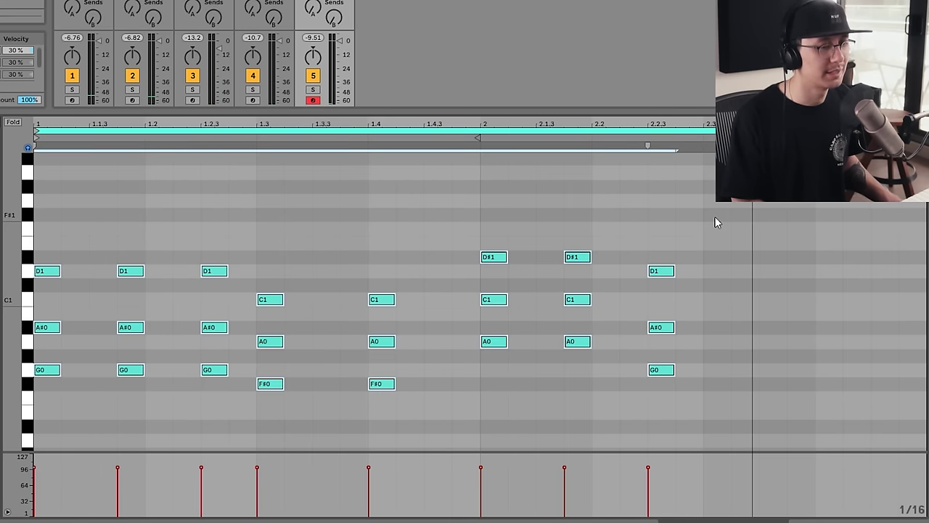
key("shift+Up")
scroll(690, 312, "up", 2)
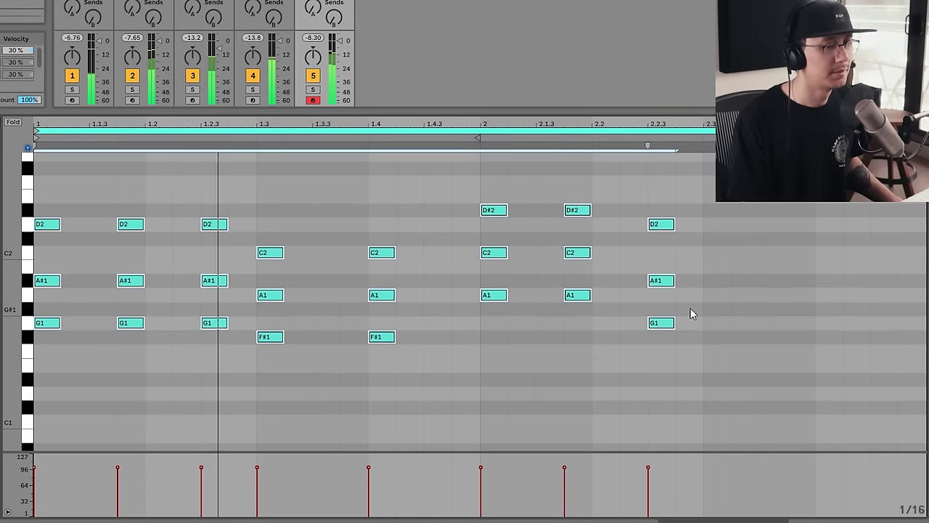
left_click(764, 284)
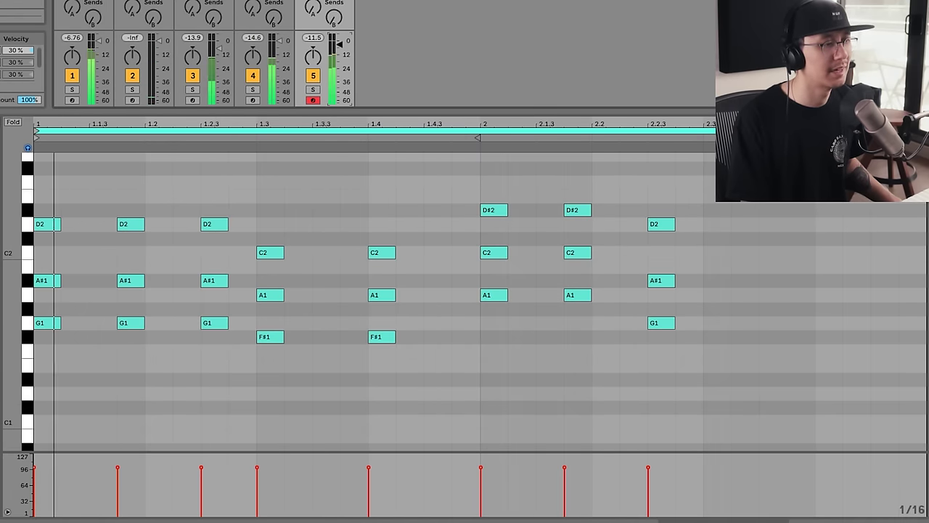
Shift all organ chords an eighth note later so the first falls on 1.1.3, and set the grid to 1/16.
left_click(354, 182)
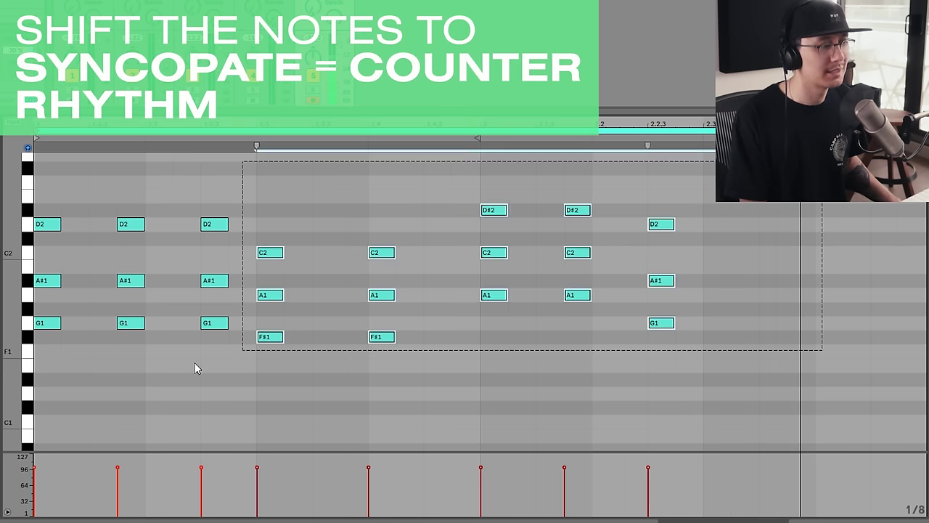
left_click_drag(194, 363, 50, 318)
left_click_drag(52, 226, 103, 225)
left_click(201, 182)
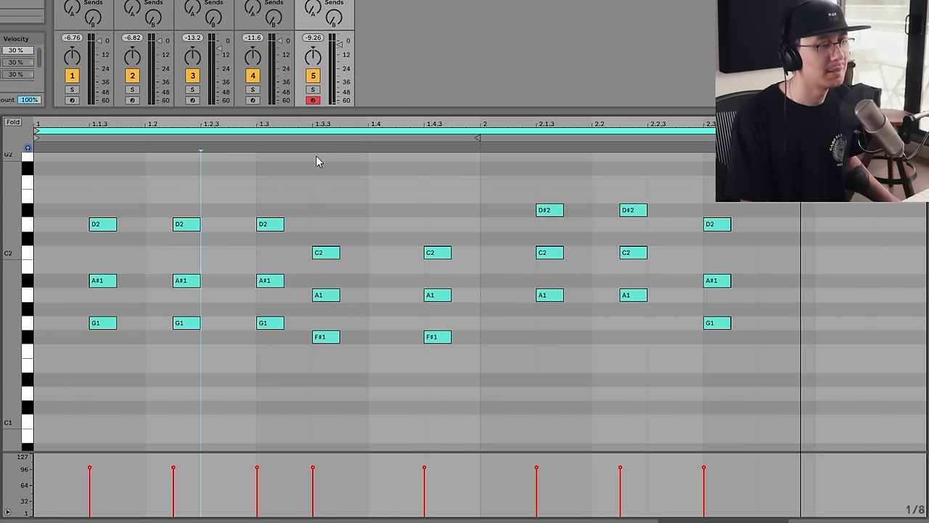
right_click(315, 156)
left_click(403, 326)
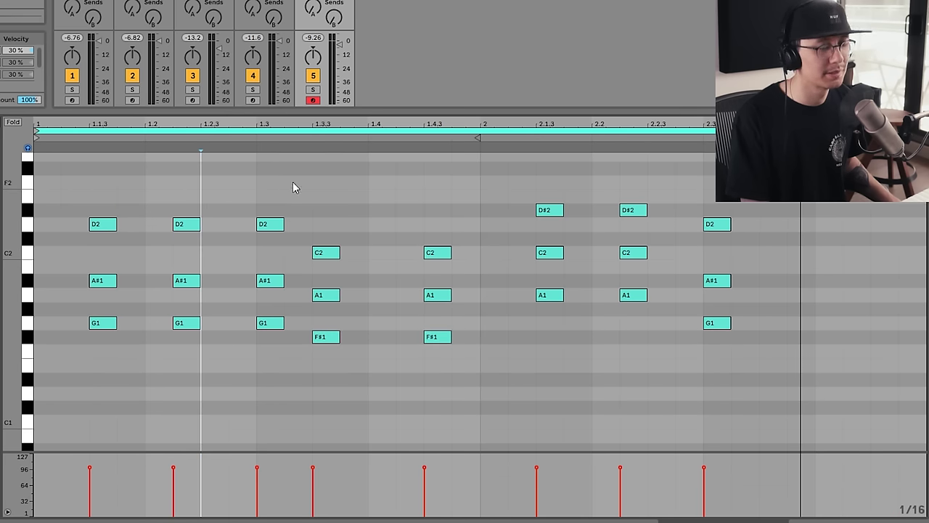
During playback, move the third organ chord to 1.2.4 and copy the 1.3.3 chord to 1.3.
key("space")
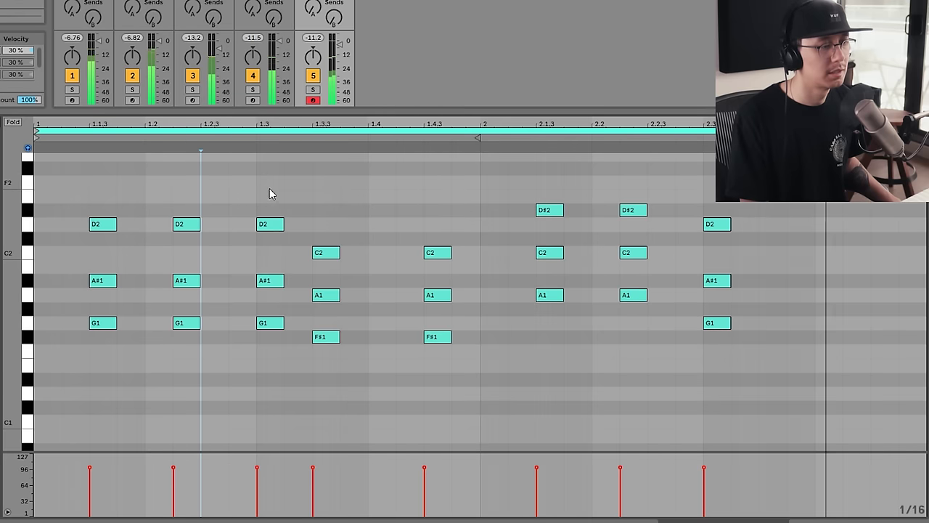
left_click_drag(266, 180, 238, 330)
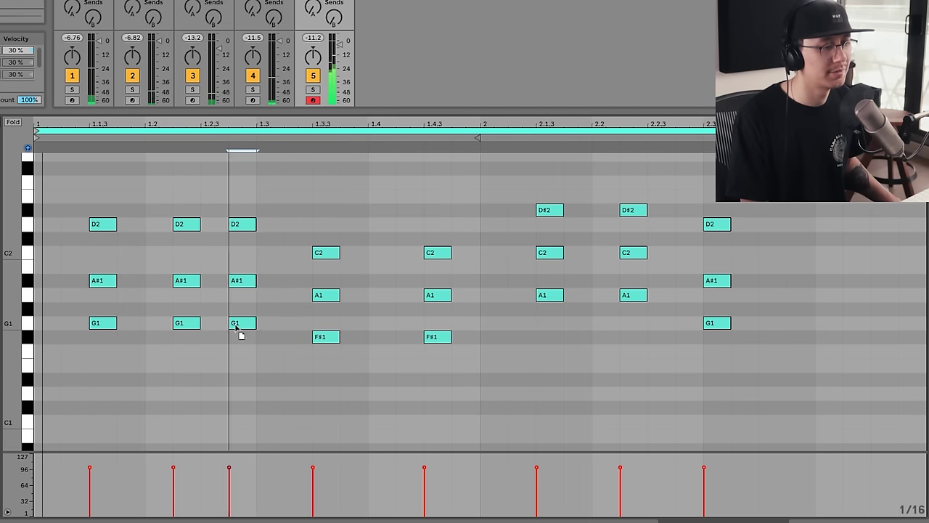
left_click_drag(329, 369, 337, 254)
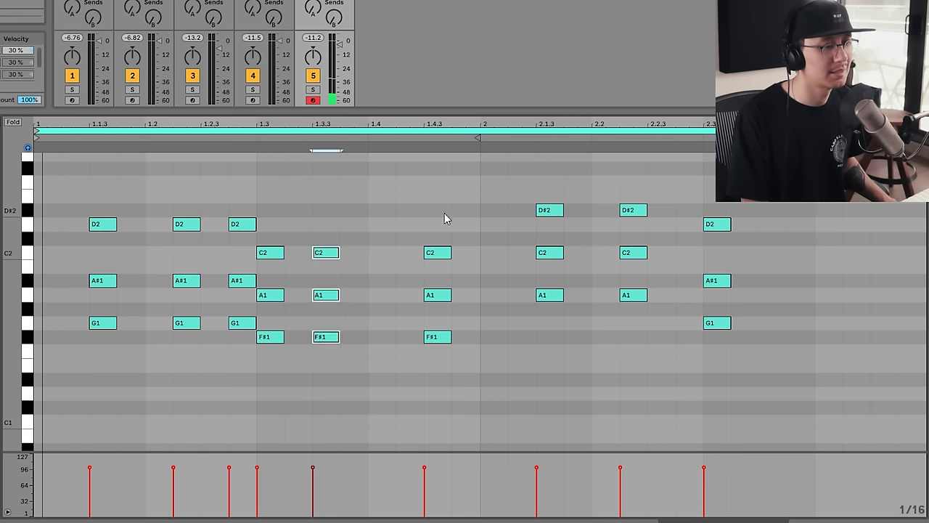
Move the organ chord at 1.4.3 to 1.4.2 and copy the A1–C2–D#2 chord to 2.2.4.
left_click_drag(443, 218, 446, 394)
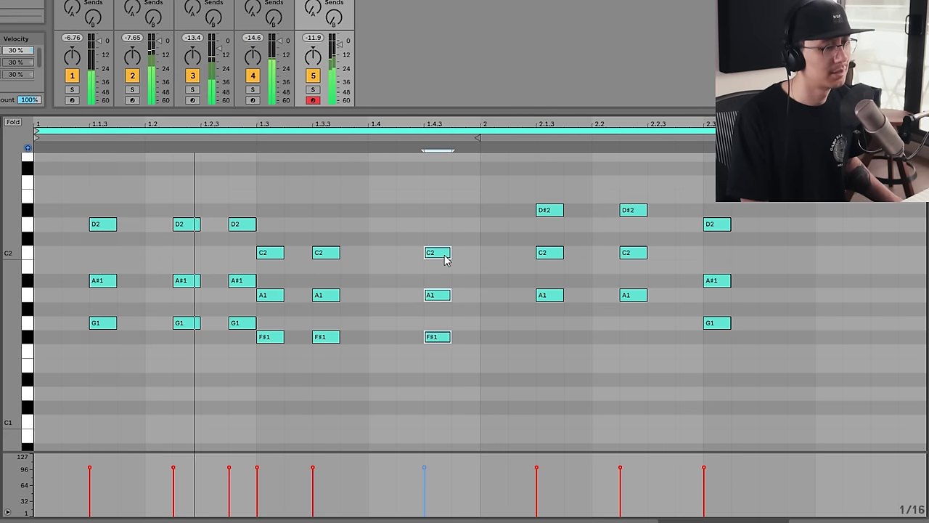
left_click_drag(444, 260, 417, 259)
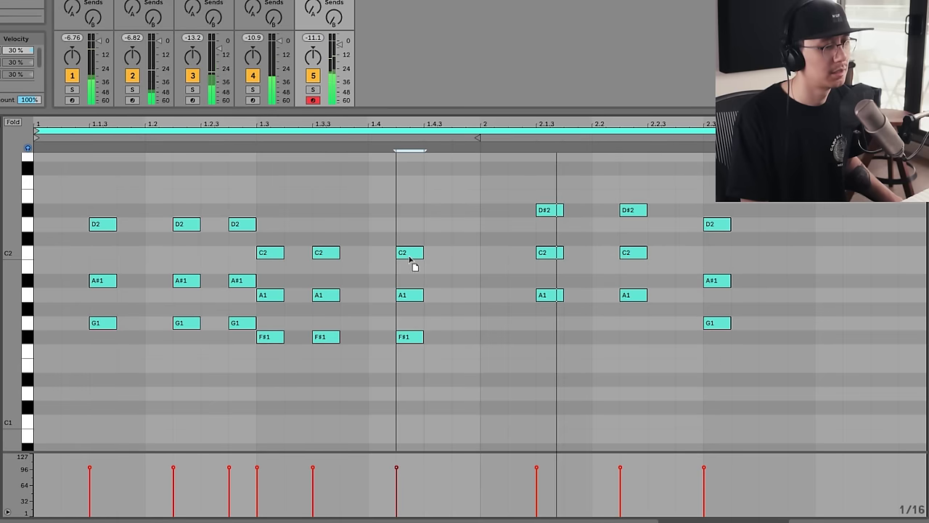
mouse_move(638, 180)
left_mouse_down()
mouse_move(632, 325)
mouse_move(689, 302)
left_mouse_up()
left_click(675, 392)
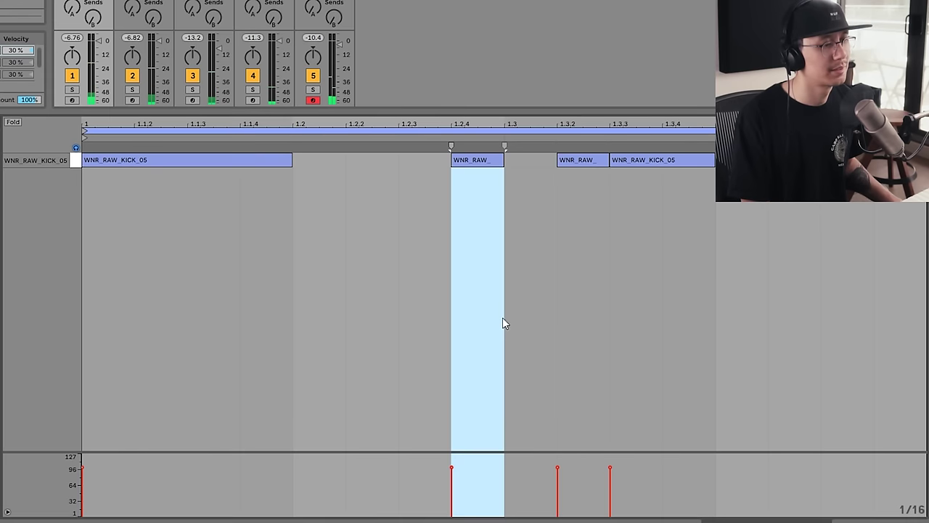
Delete the kick hits at 1.2.4 and 1.3.2 in the kick clip, and stop playback after listening.
left_click_drag(441, 227, 579, 89)
key("Delete")
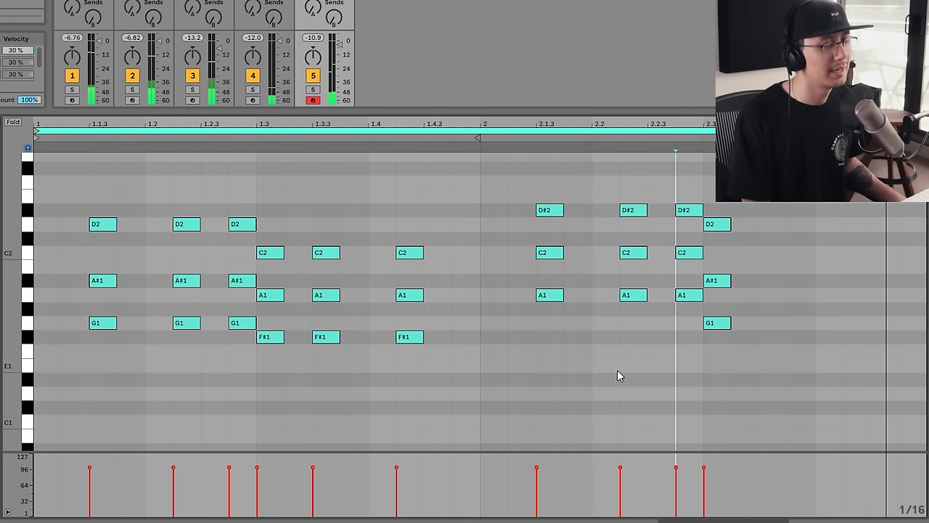
key("space")
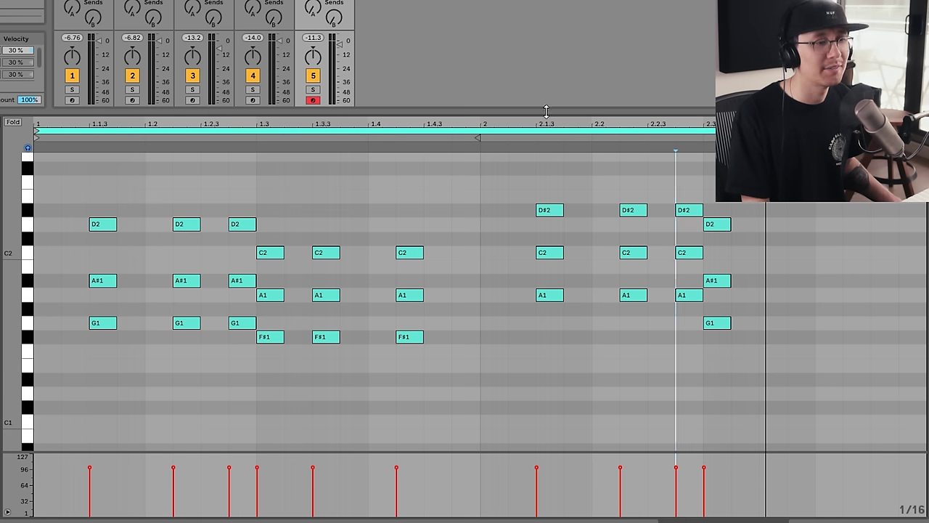
left_click_drag(545, 110, 547, 149)
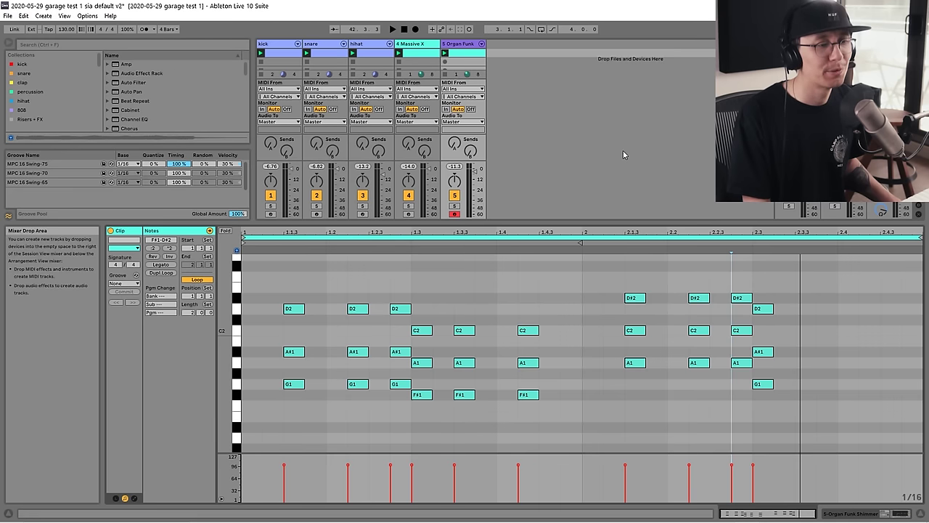
Find KARRA_vocal…_115_Em.wav in the KARRA_short_phrases_dry folder, preview it and place it on a new audio track in the arrangement.
key("shift+Tab")
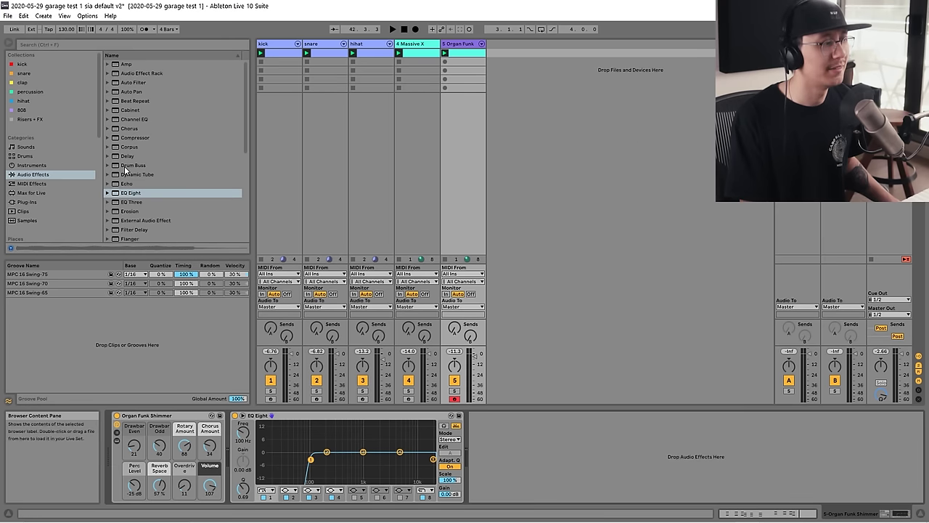
scroll(47, 178, "down", 8)
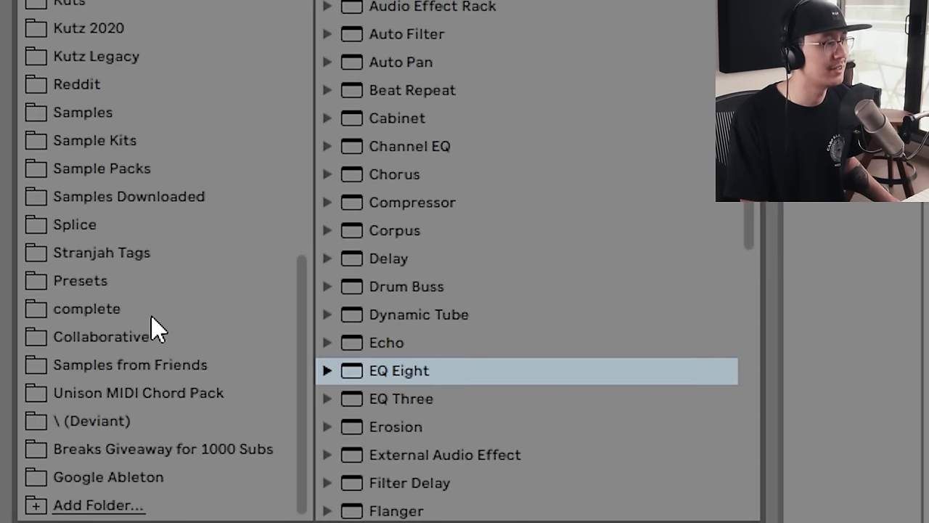
left_click(139, 230)
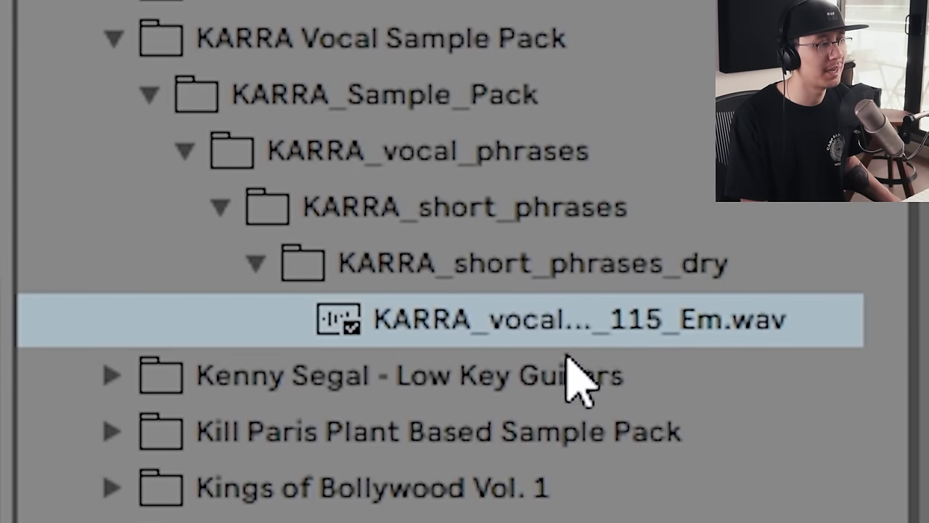
left_click(599, 281)
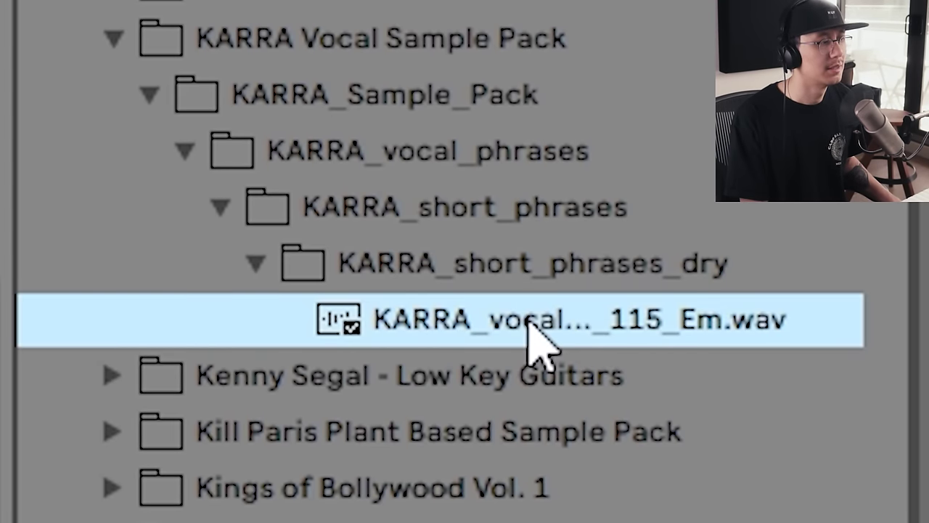
left_click_drag(528, 323, 886, 253)
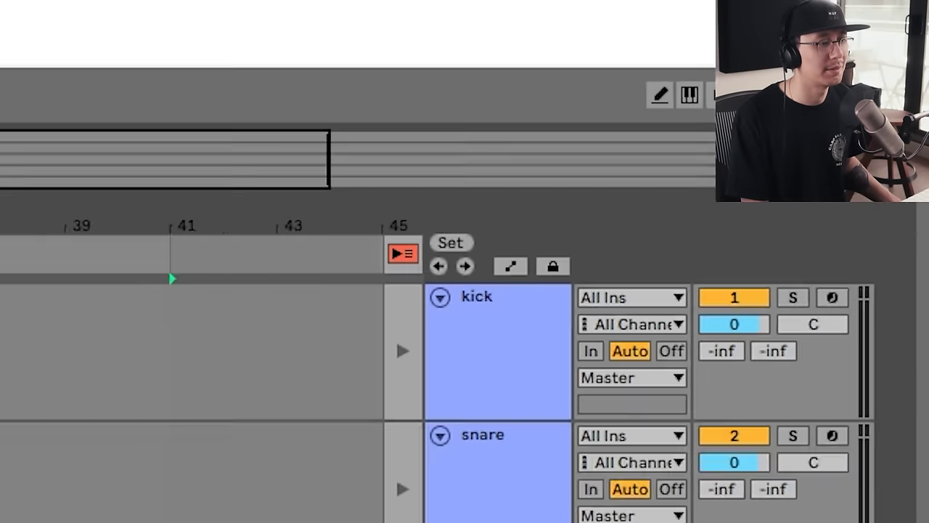
left_click_drag(897, 146, 521, 276)
scroll(458, 289, "up", 5)
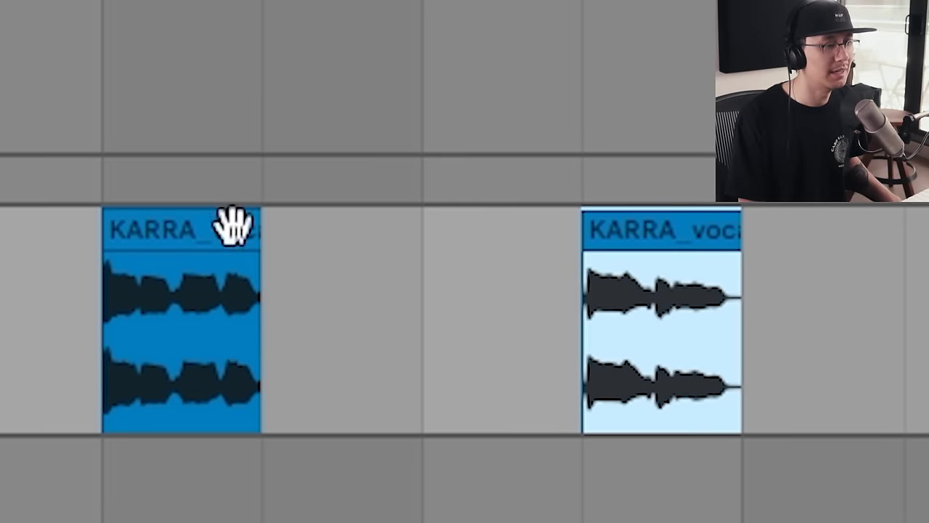
Duplicate the first vocal slice twice to fill the gap before the last slice, and play the phrase through.
left_click(196, 231)
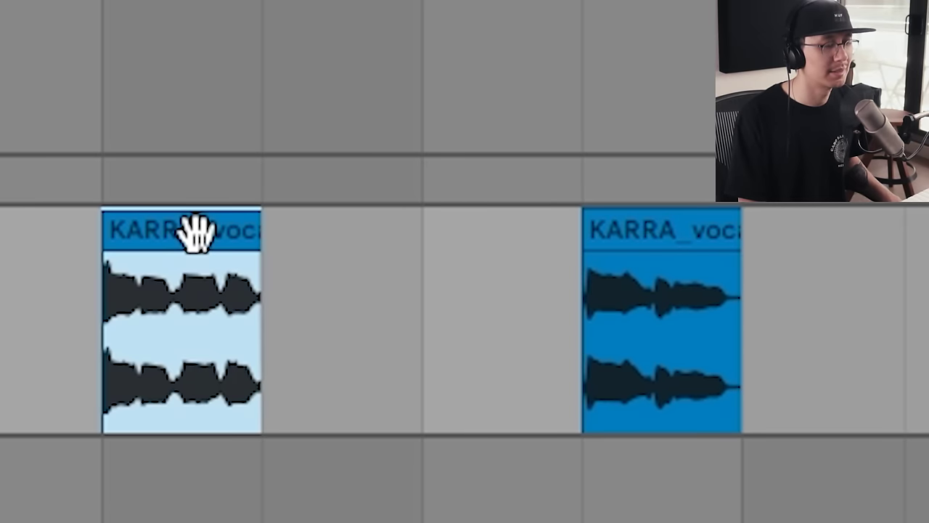
key("ctrl+d")
key("ctrl+d")
left_click(145, 355)
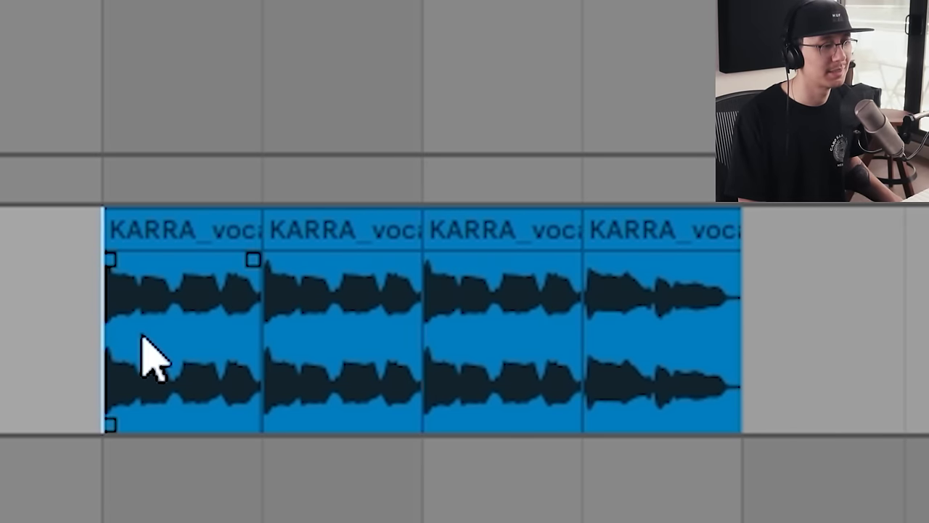
key("space")
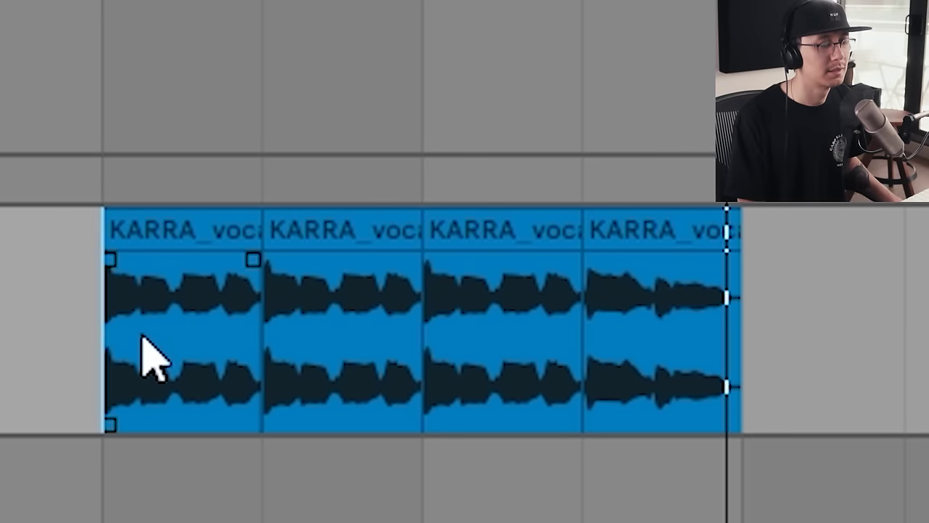
Consolidate the four vocal slices into one clip and move it to the audio track's first Session View slot.
left_click(182, 231)
left_click(696, 228, "shift")
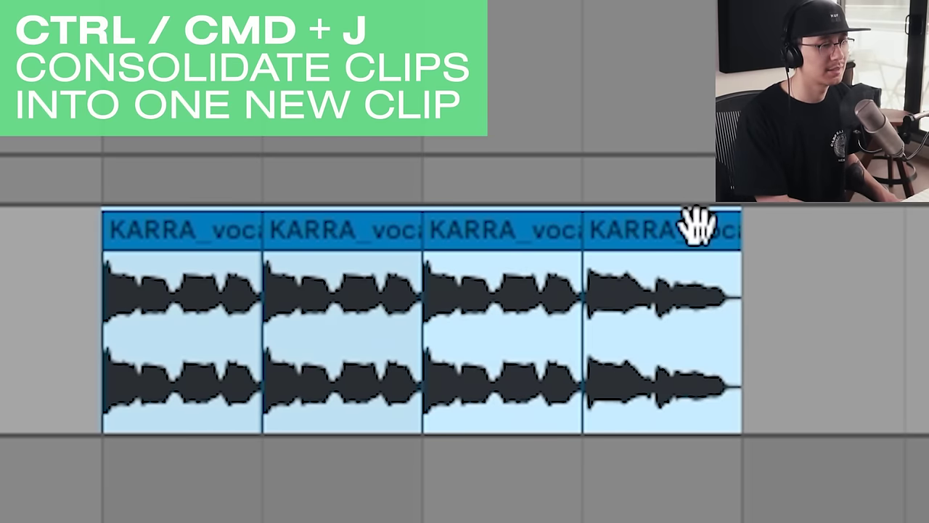
key("ctrl+j")
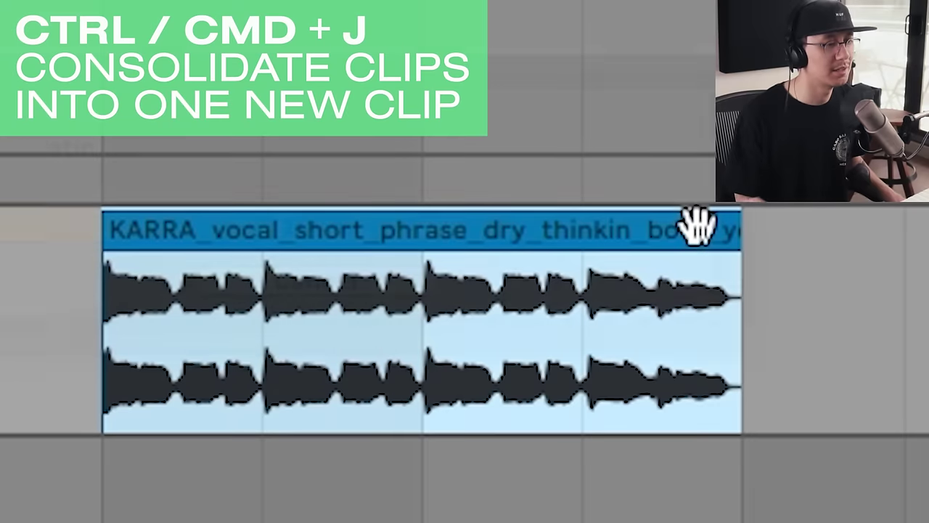
key("Delete")
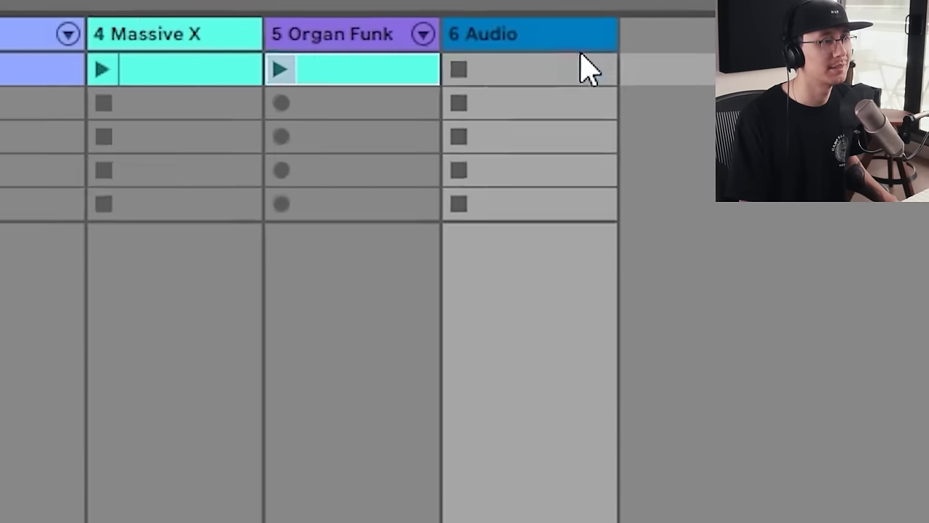
left_click(586, 66)
key("ctrl+v")
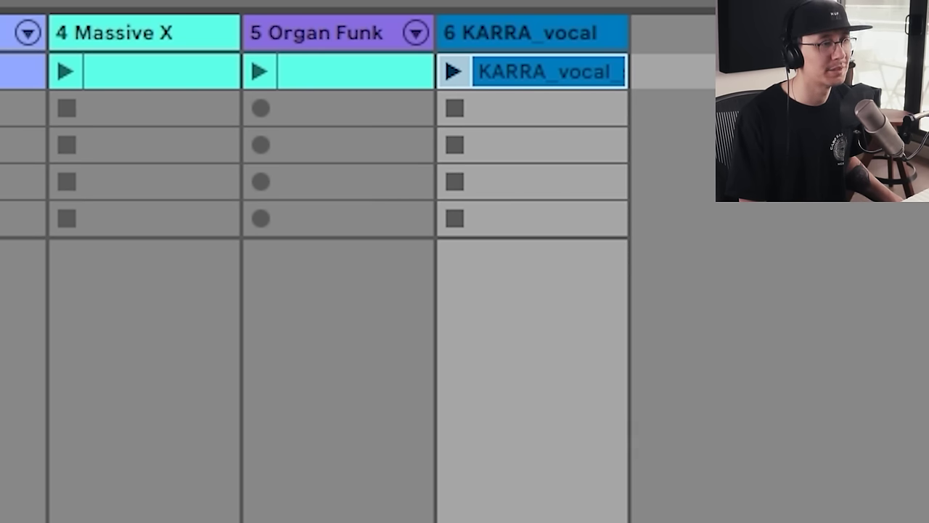
Play the vocal with the beat, turn on looping for the vocal clip and transpose it by 3 st.
key("space")
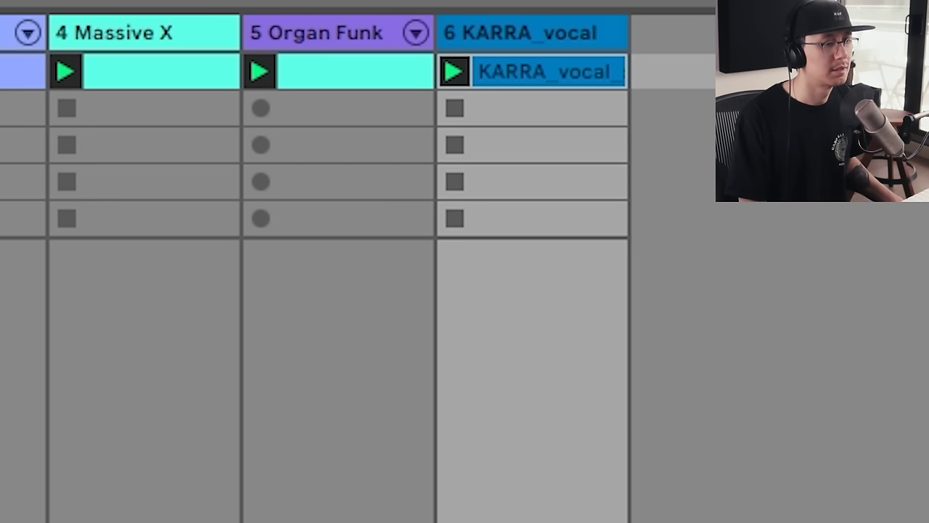
left_click(510, 76)
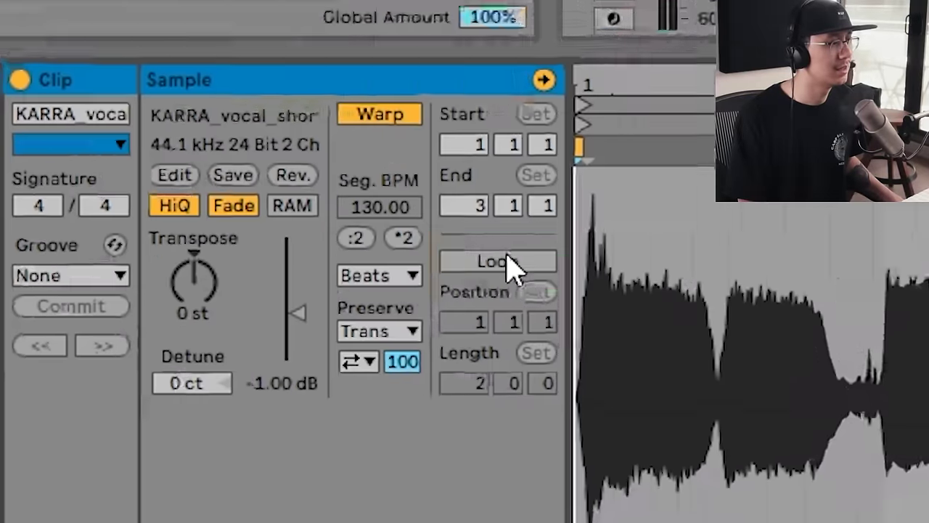
left_click(239, 279)
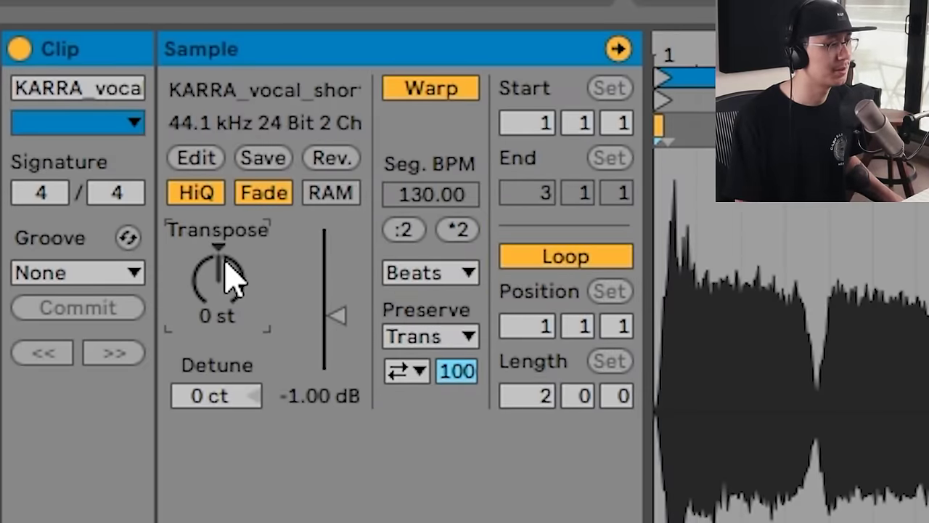
left_click_drag(226, 261, 226, 257)
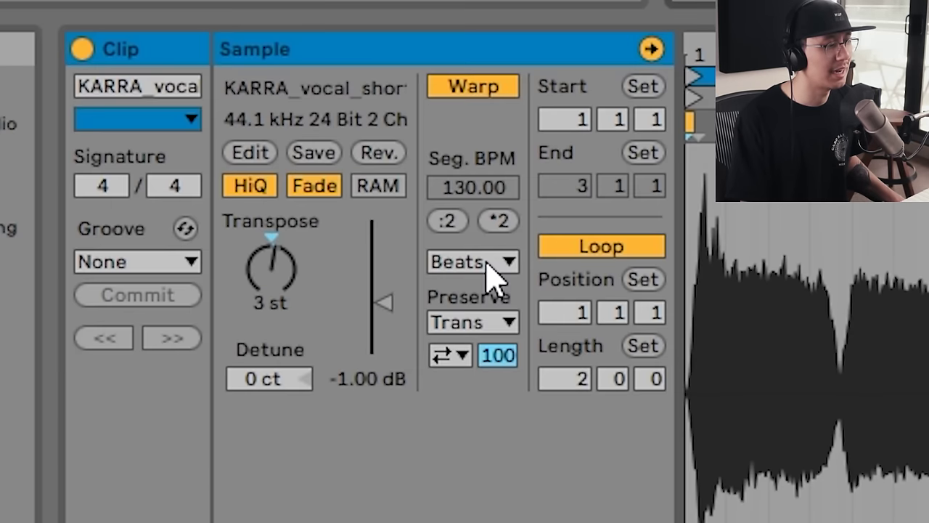
Change the vocal clip's warp mode to Complex Pro and set its Formants to 0.
left_click(495, 278)
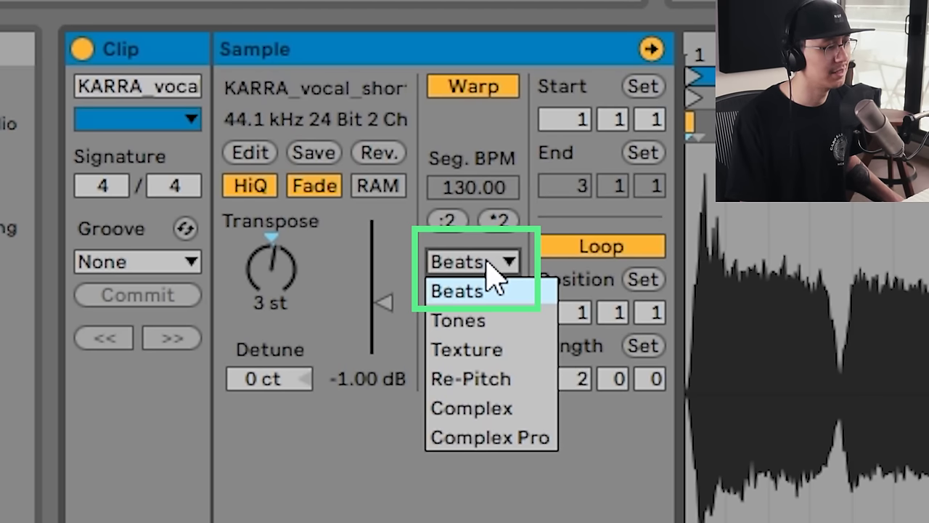
left_click(517, 454)
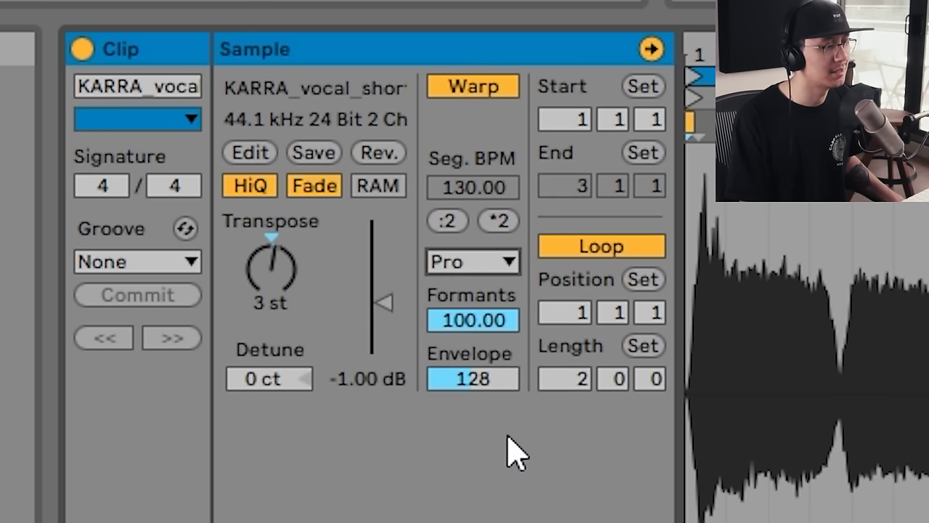
left_click(512, 324)
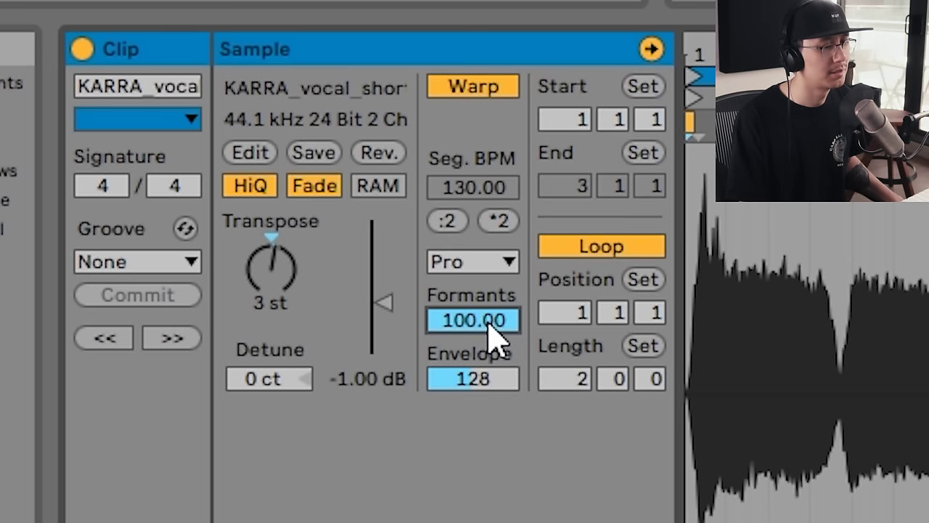
type("0")
key("Return")
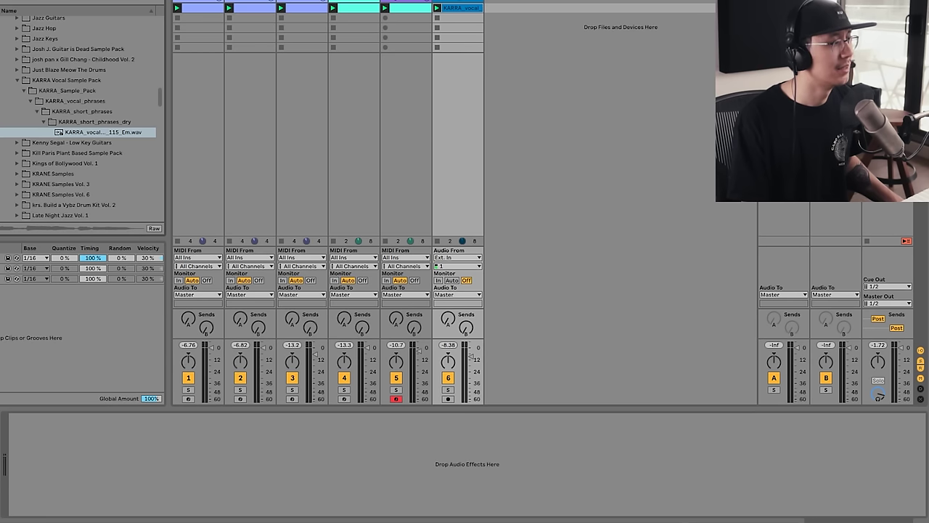
Add EQ Eight and Echo to the vocal track, with a low cut at 147 Hz, Echo Dry/Wet at 13% and Echo Reverb at 67%.
left_click(2, 116)
double_click(40, 168)
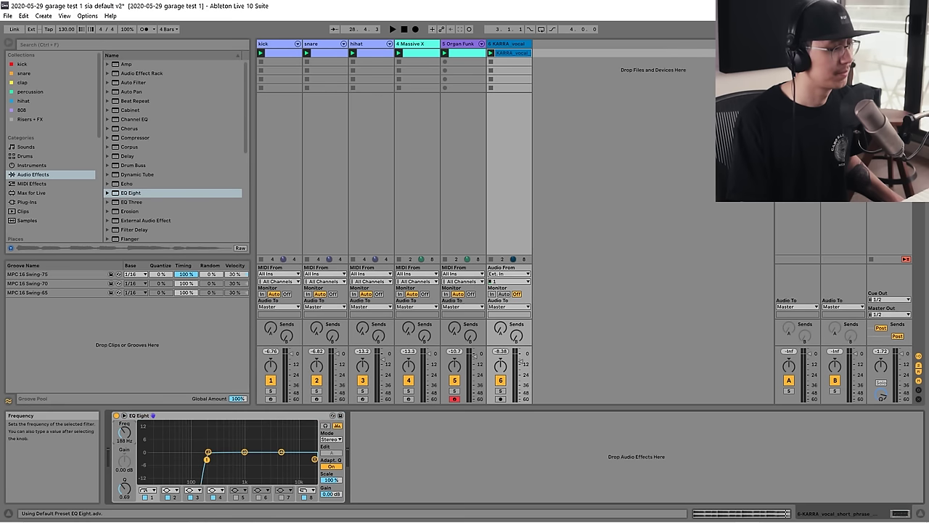
left_click_drag(127, 183, 428, 451)
key("space")
mouse_move(584, 490)
left_mouse_down()
mouse_move(585, 517)
mouse_move(585, 497)
left_mouse_up()
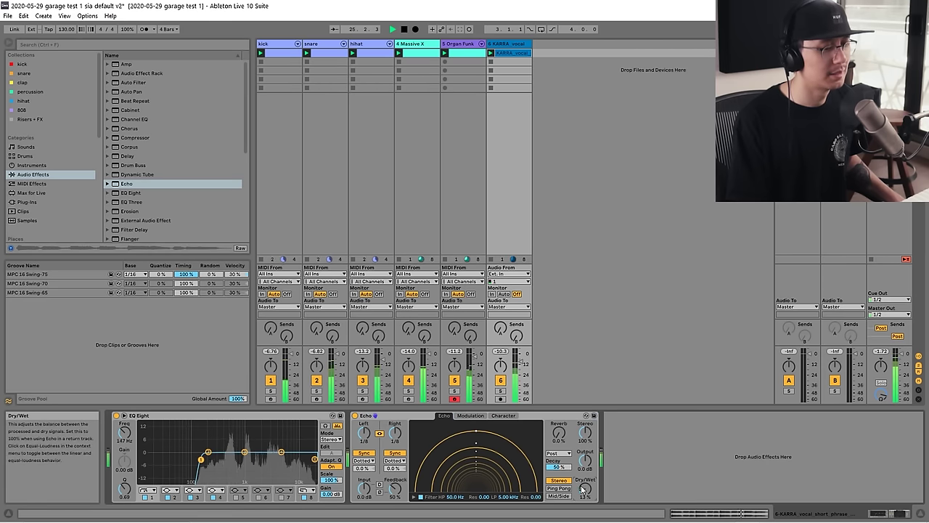
left_click_drag(559, 433, 559, 385)
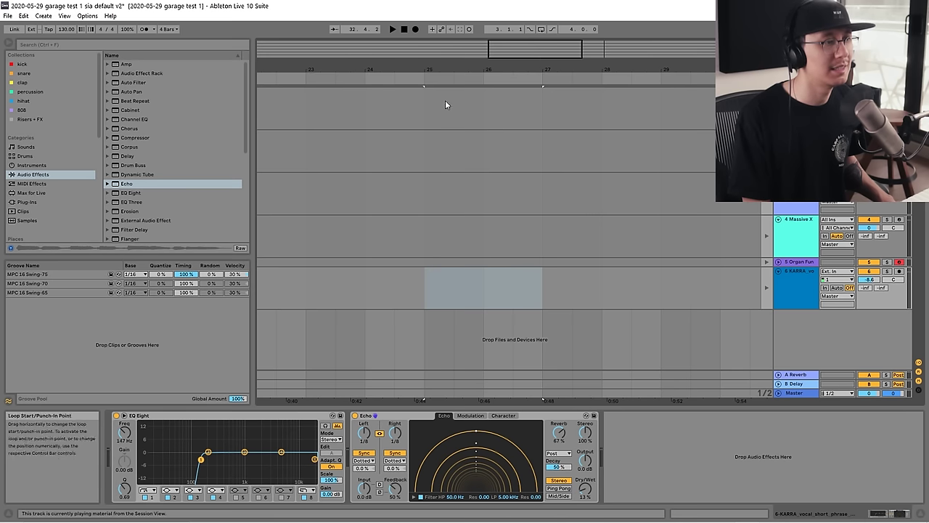
Copy the session clips into the arrangement at bar 17 and extend the drum, Massive X, organ and vocal clips to bar 25.
left_click_drag(422, 69, 571, 62)
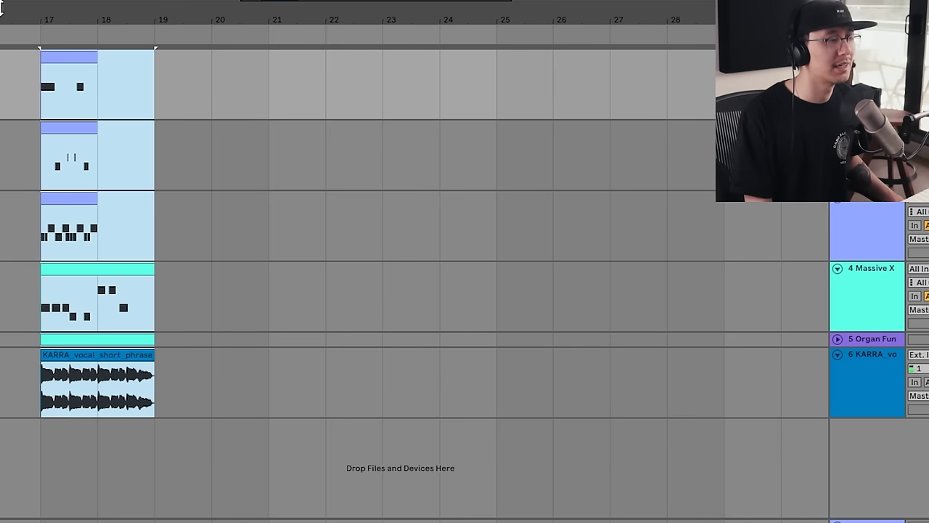
left_click_drag(44, 13, 149, 25)
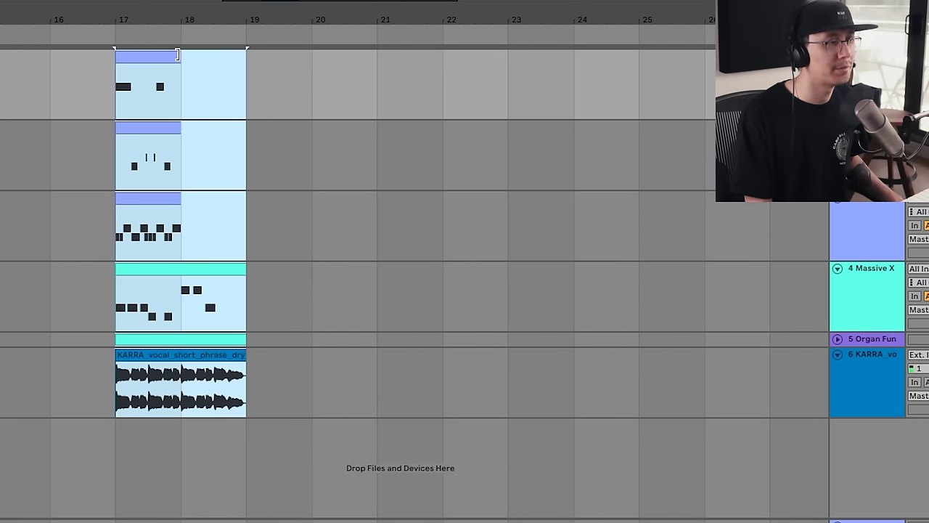
left_click_drag(177, 55, 345, 106)
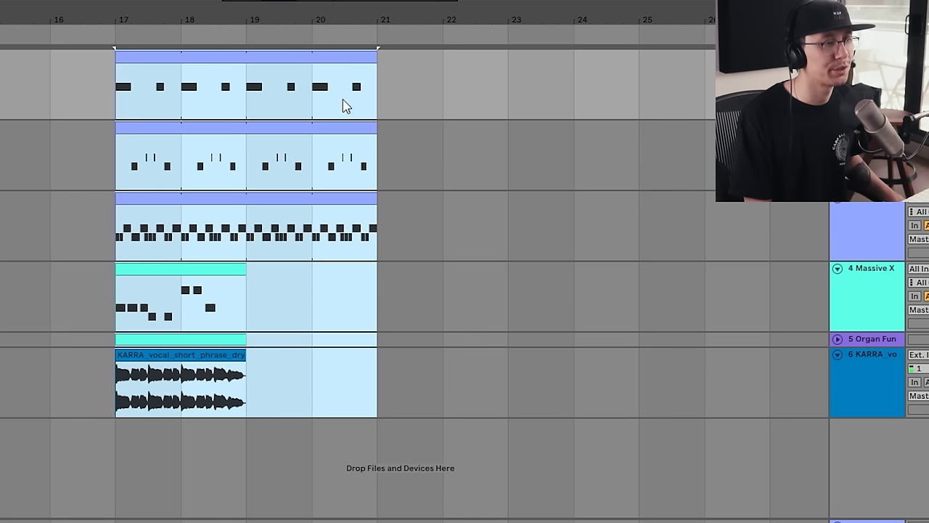
left_click_drag(240, 270, 618, 281)
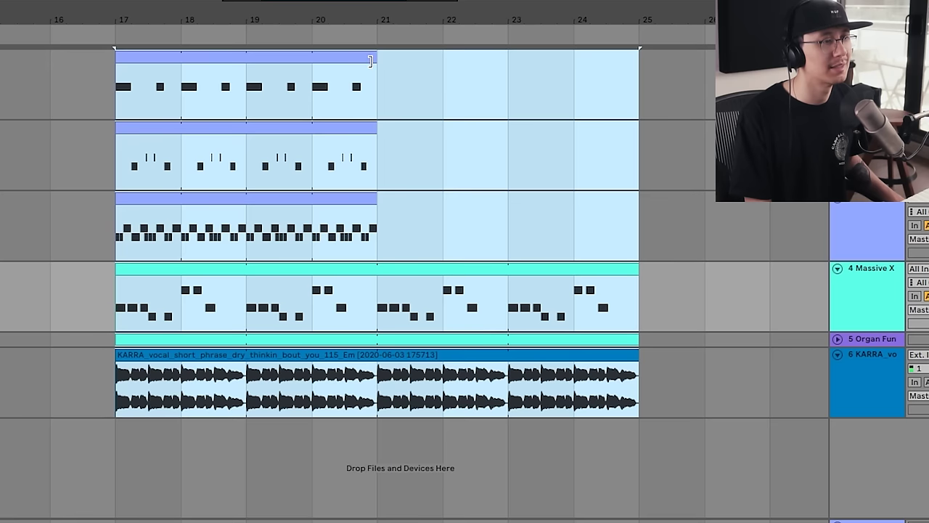
left_click_drag(370, 61, 638, 58)
Duplicate the eight-bar section on all tracks twice so the arrangement runs from bar 17 to bar 41.
left_click_drag(444, 20, 297, 2)
left_click(356, 365)
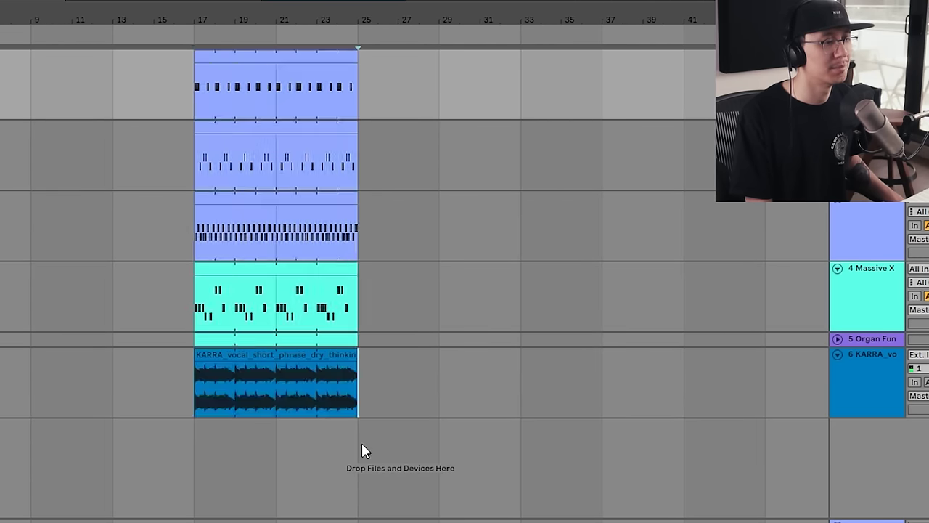
left_click_drag(361, 444, 206, 3)
key("ctrl+d")
key("ctrl+d")
left_click(261, 453)
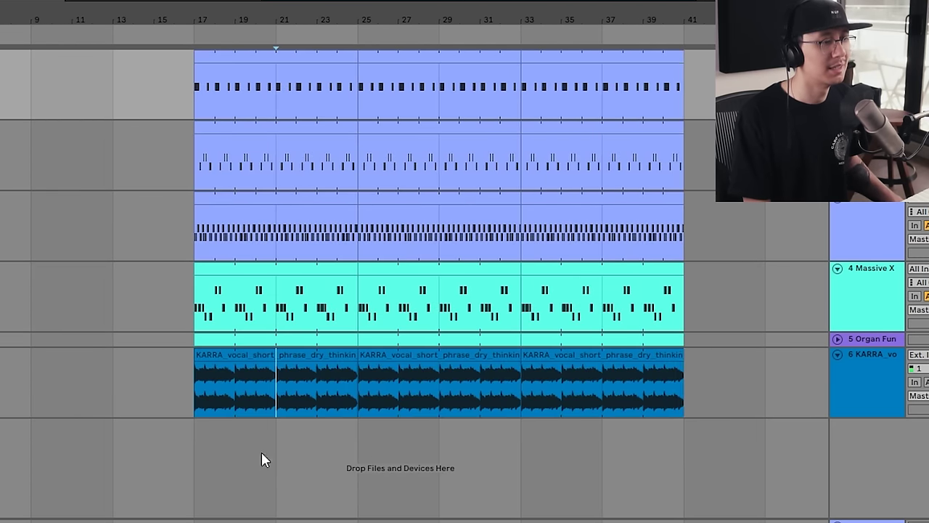
Delete the vocal clip in bars 17–25 and the organ clip in bars 25–33, and select the organ clip at bar 33.
left_click(277, 367)
left_click(277, 356)
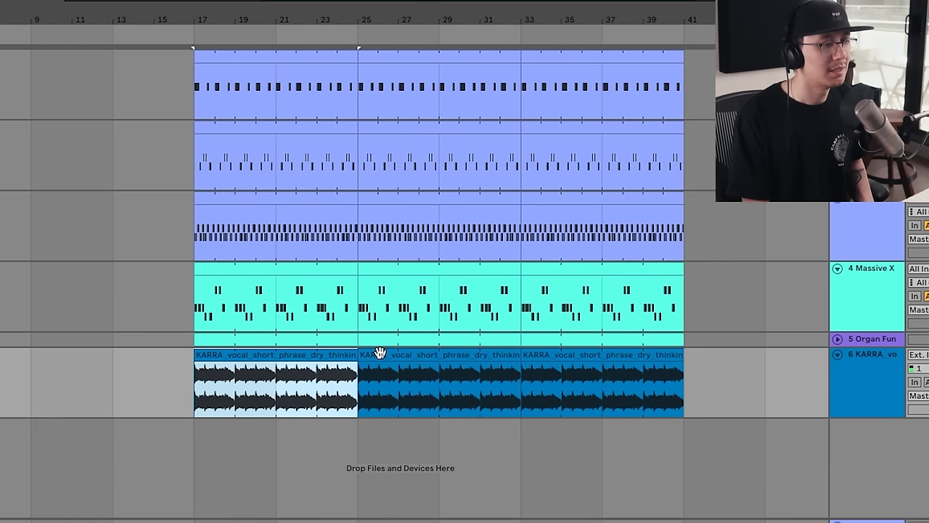
key("Delete")
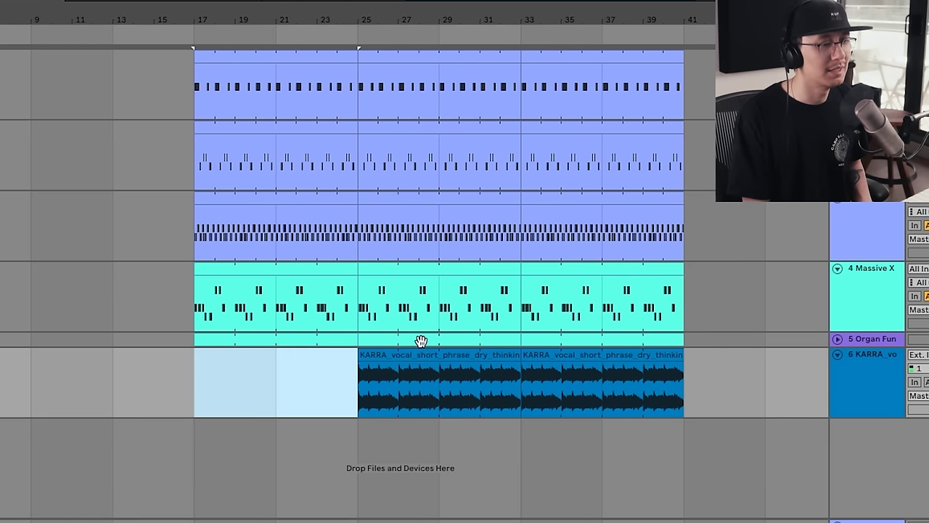
left_click(421, 341)
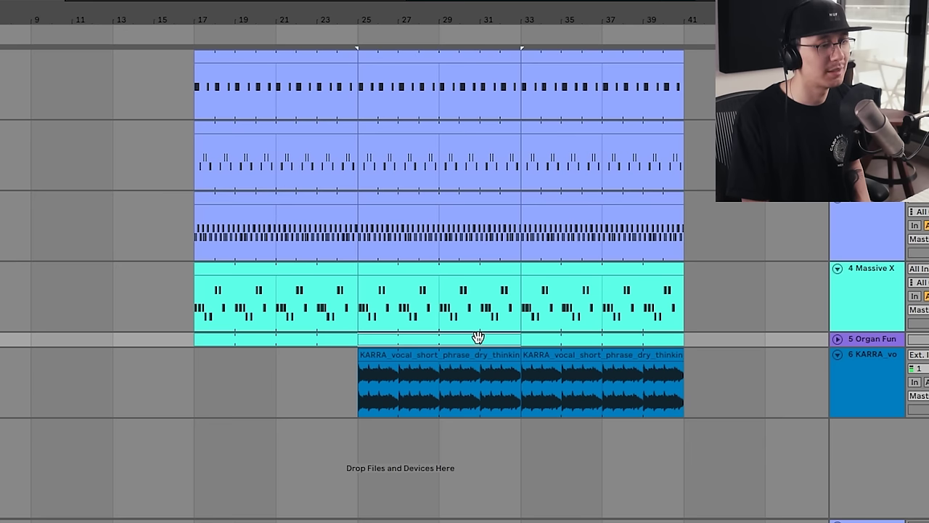
key("Delete")
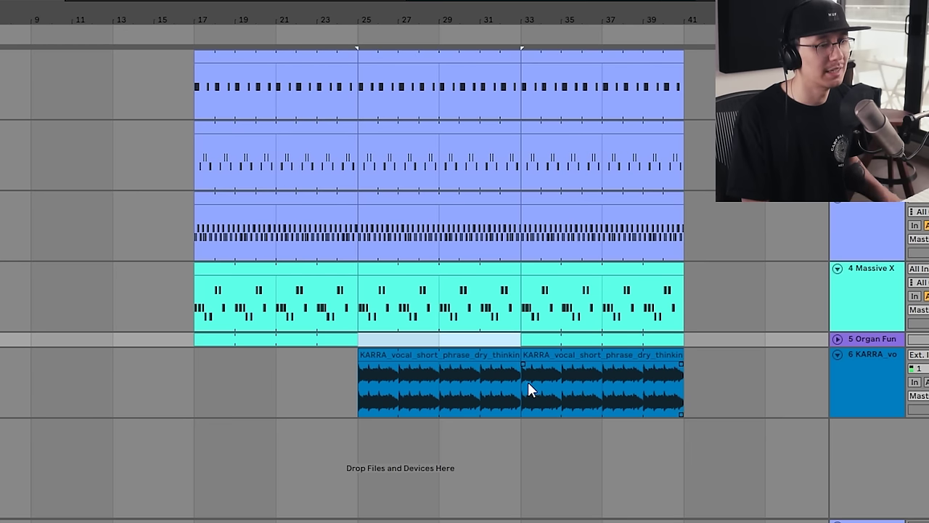
left_click(565, 341)
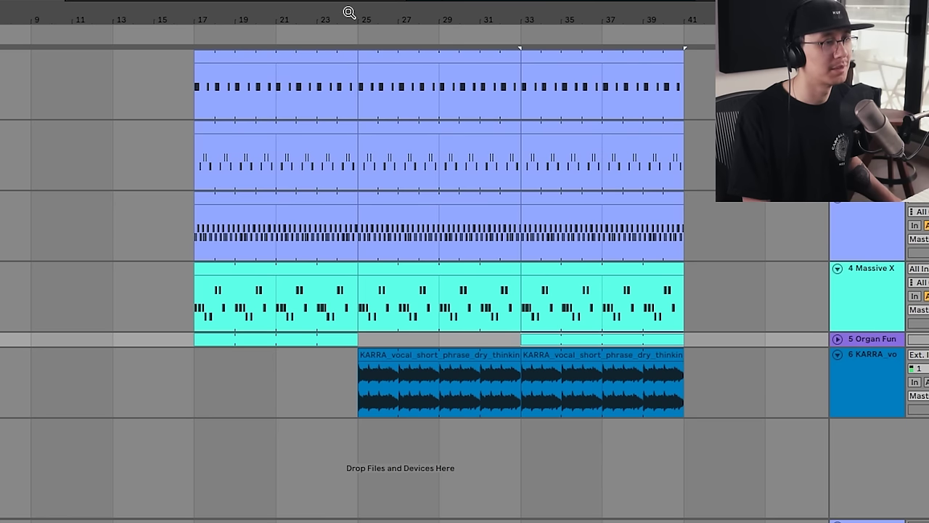
Delete the last half bar of the kick, snare and hihat clips before bars 25, 33 and 41.
key("ctrl+1")
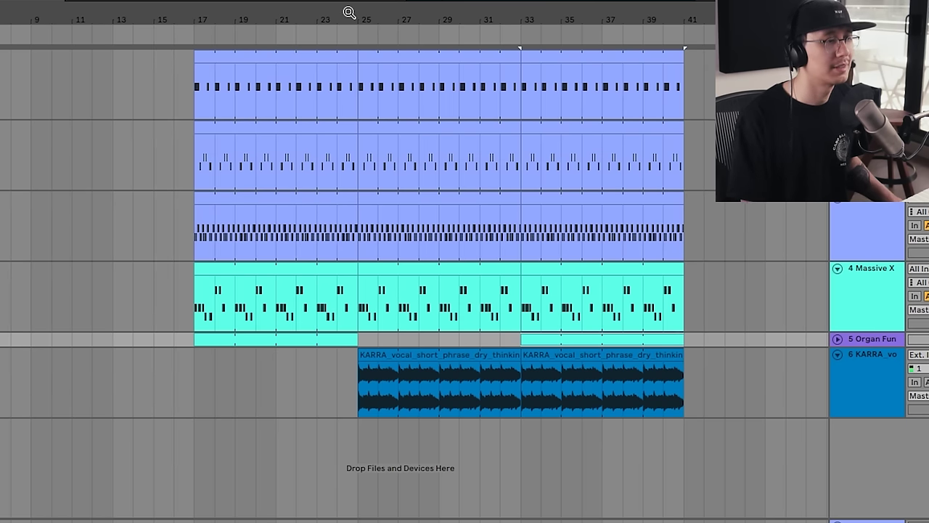
left_click_drag(347, 15, 373, 112)
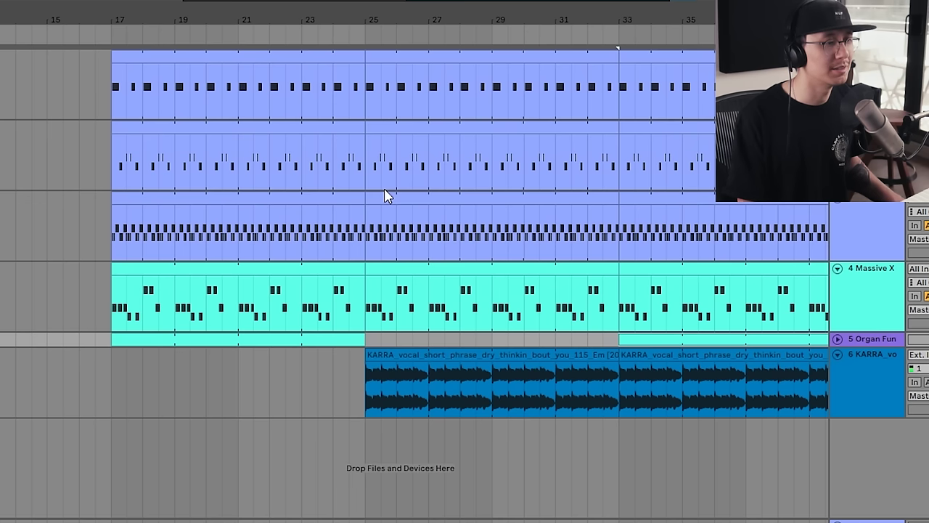
left_click_drag(365, 299, 349, 75)
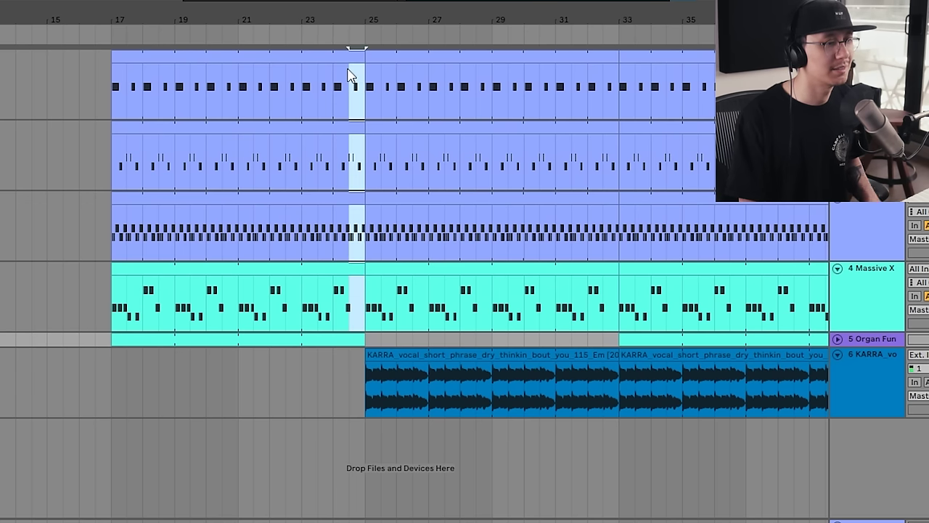
left_click_drag(349, 237, 367, 66)
key("Delete")
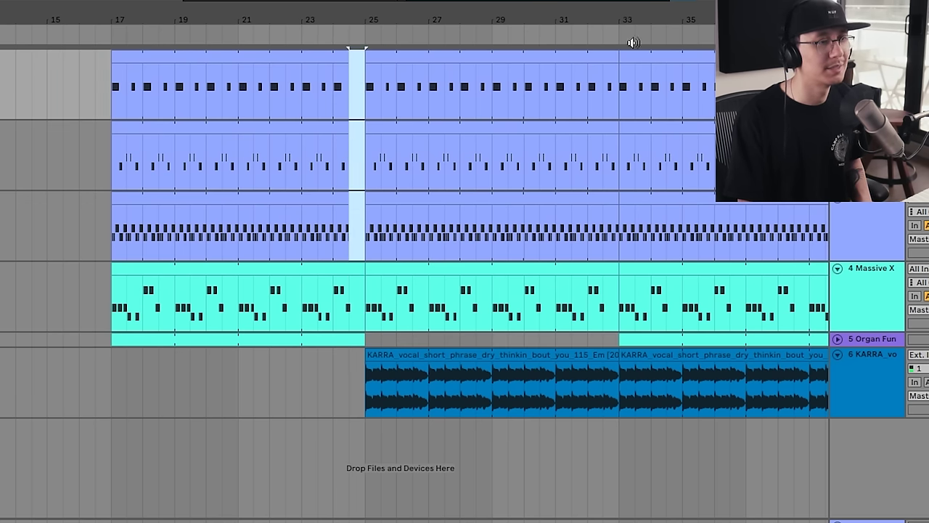
left_click_drag(604, 239, 622, 73)
key("Delete")
left_click_drag(619, 19, 527, 19)
left_click_drag(762, 236, 778, 87)
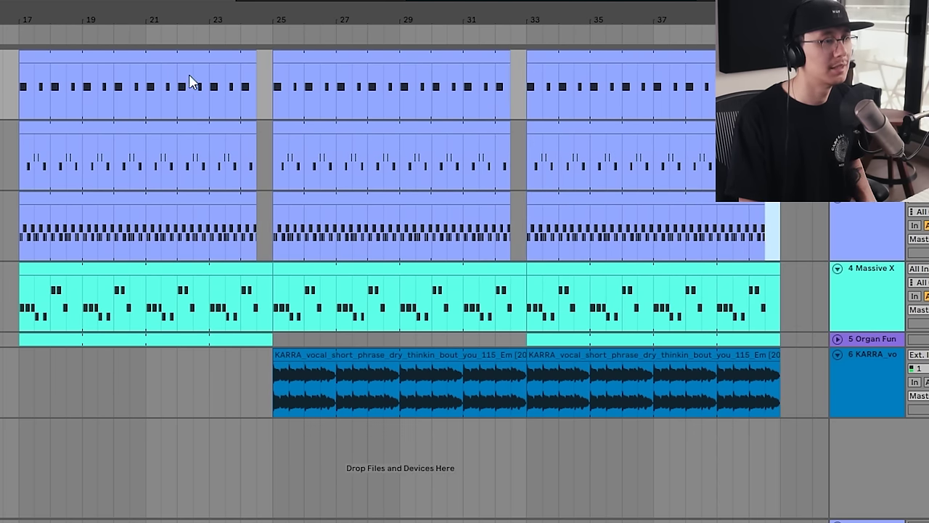
Create a half-bar MIDI clip in the kick gap before bar 25, with three triplet-grid kick notes on its second beat, and play it.
double_click(259, 58)
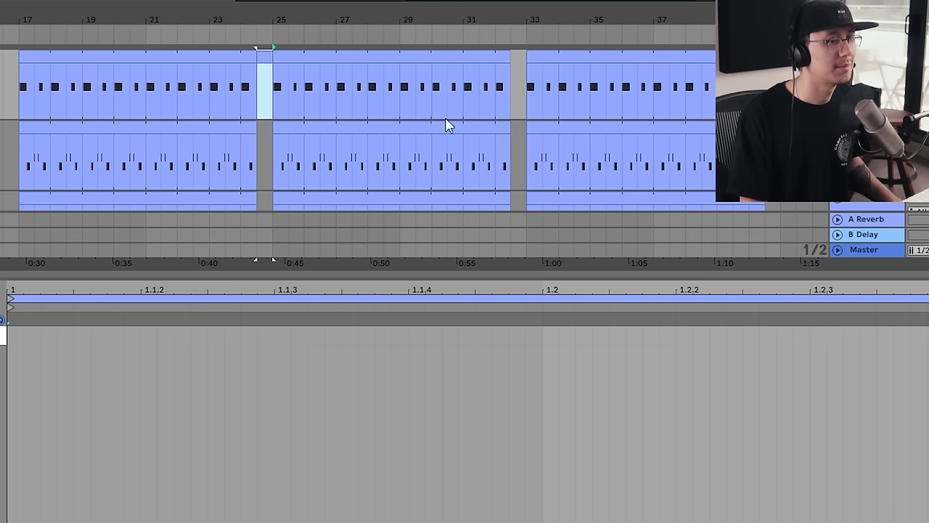
left_click(609, 349)
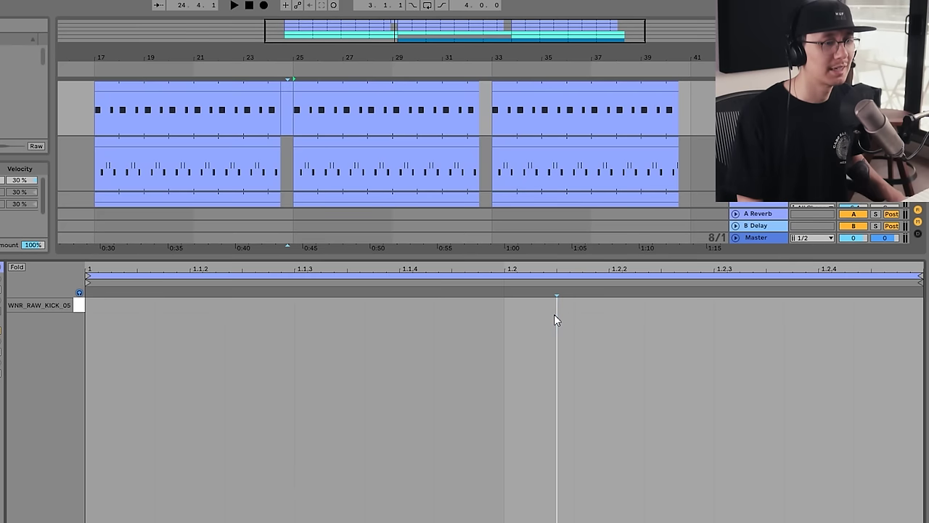
key("ctrl+3")
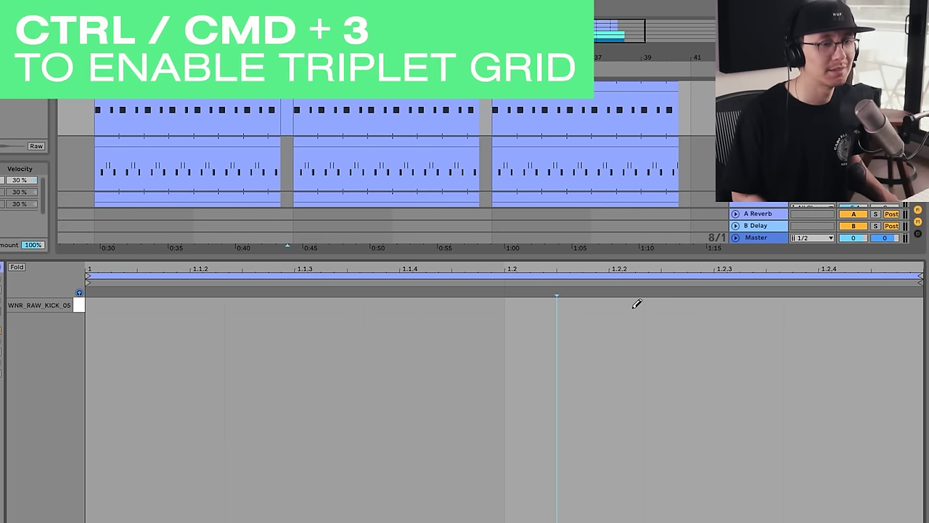
left_click_drag(569, 304, 812, 295)
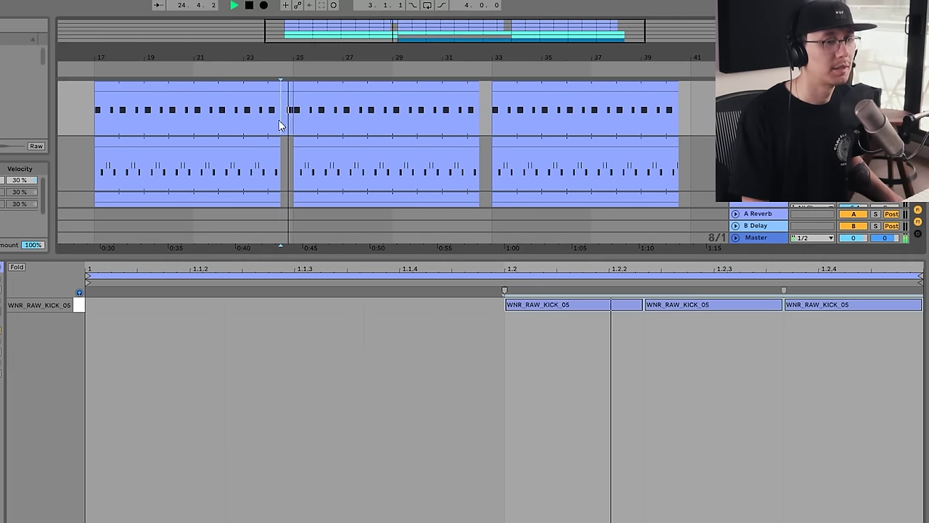
key("space")
Copy the half-bar triplet fill clip to the snare gap before bar 33 and the kick gap before bar 41.
left_click_drag(286, 85, 467, 142)
left_click_drag(287, 87, 676, 100)
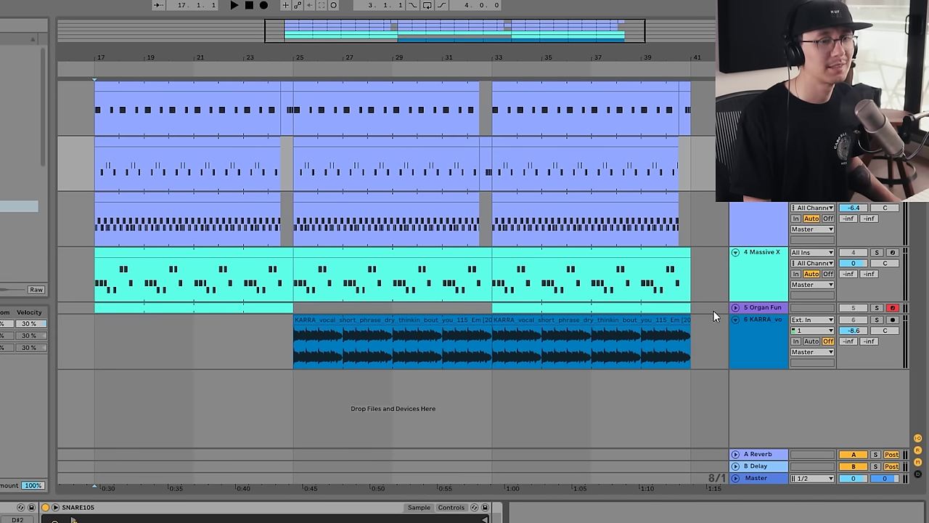
Unfold the organ track in the arrangement and set the KARRA vocal track's volume to -9.0 dB.
left_click(735, 308)
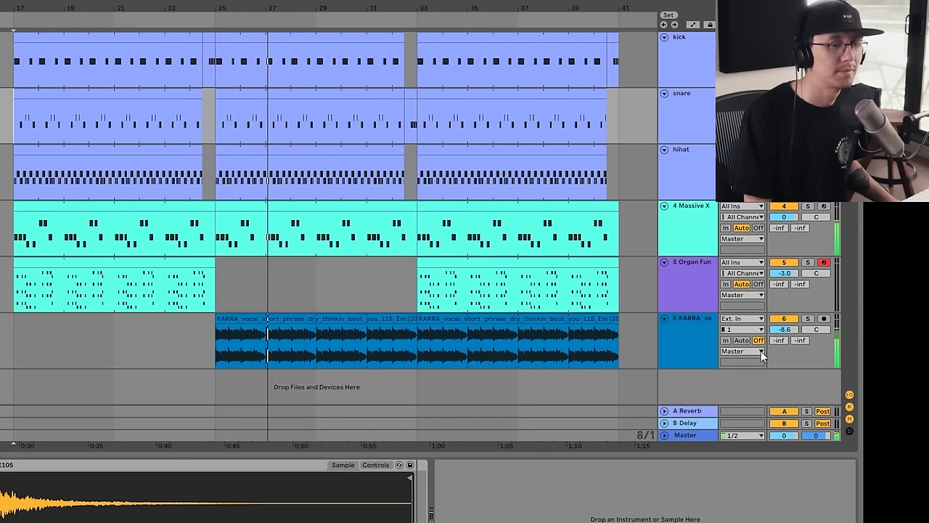
left_click_drag(791, 330, 791, 334)
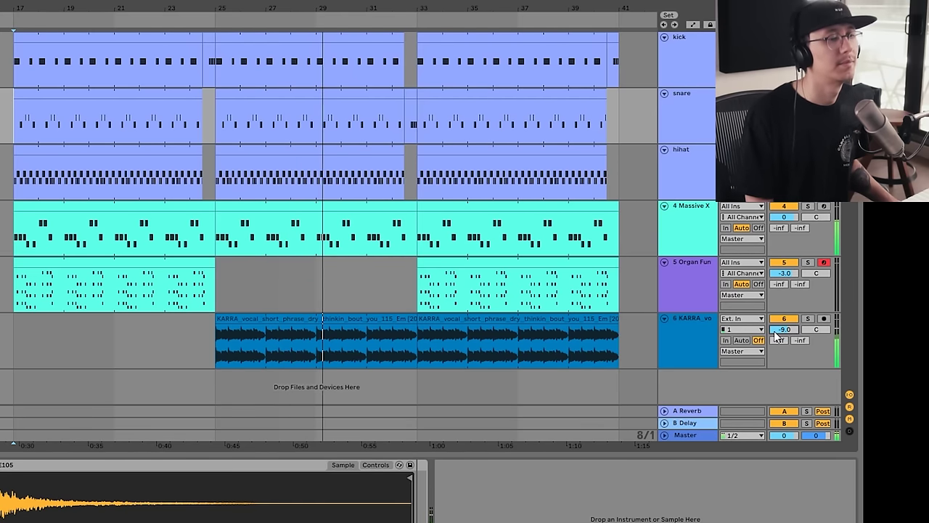